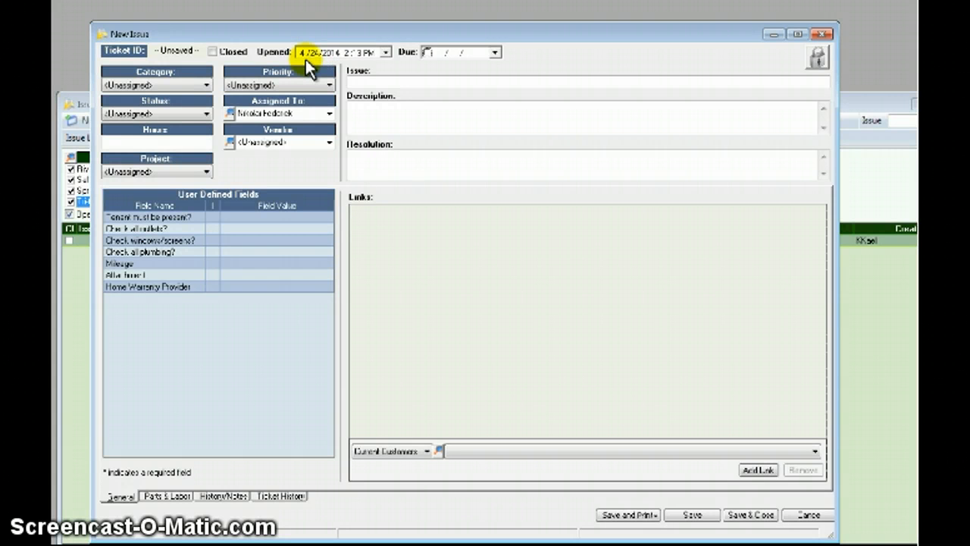
Set the issue's Category to Maintenance, Priority to High and Status to New.
click(187, 84)
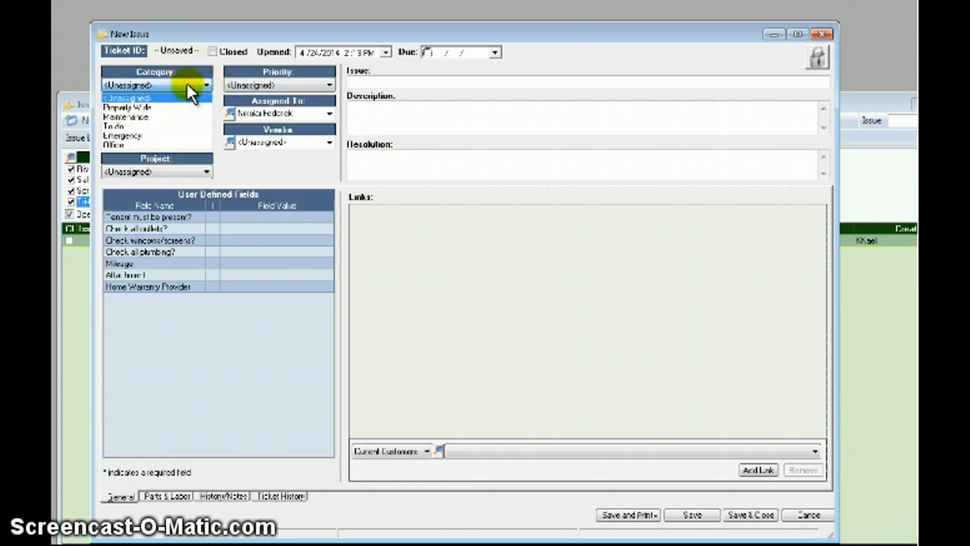
click(136, 117)
click(246, 85)
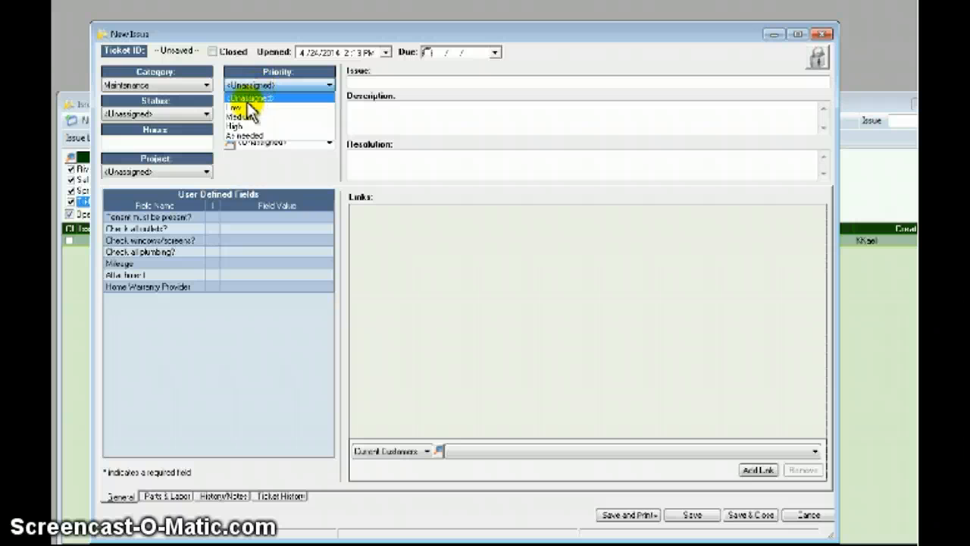
click(241, 125)
click(187, 112)
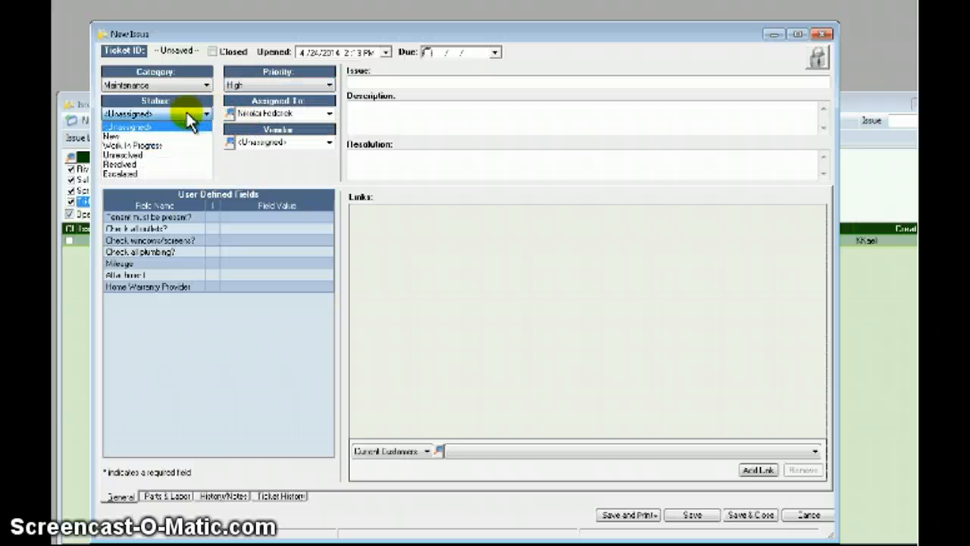
click(124, 137)
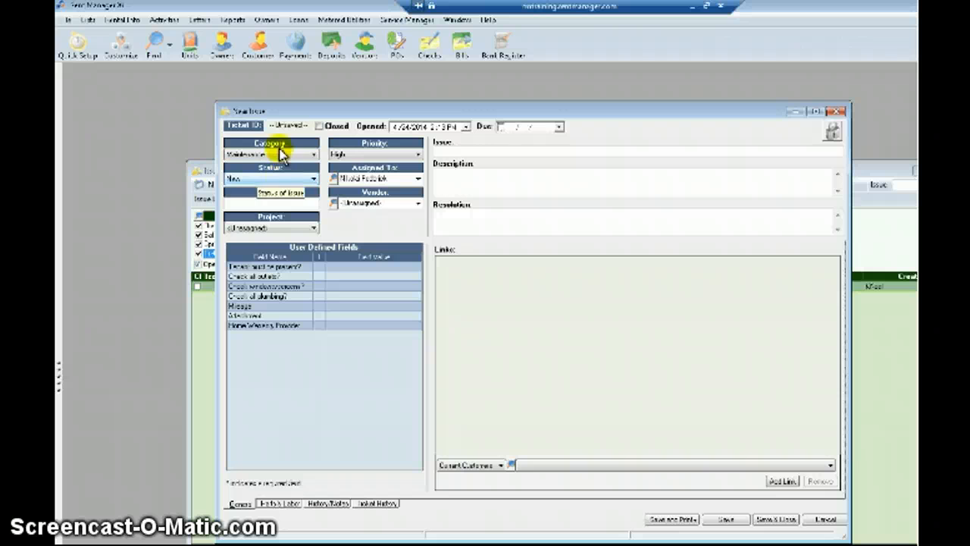
click(385, 154)
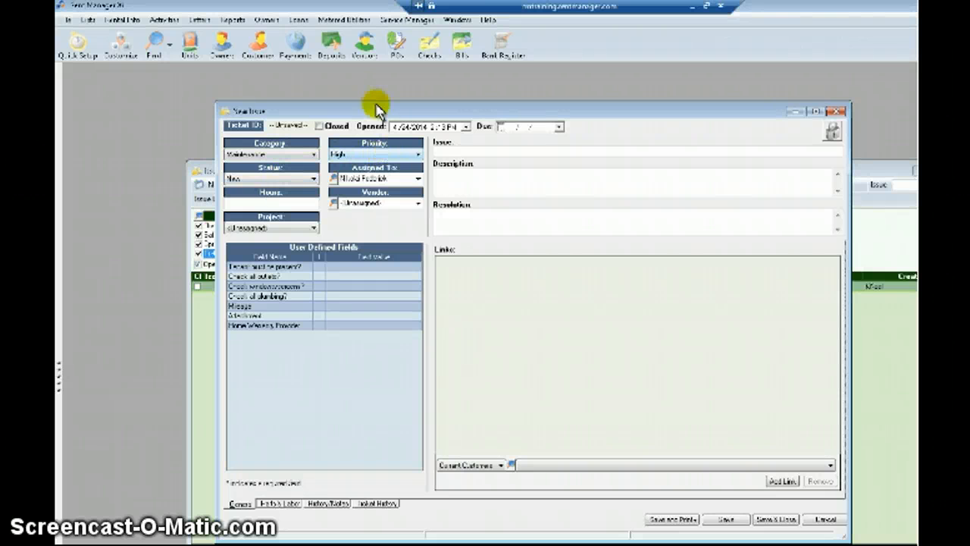
click(386, 23)
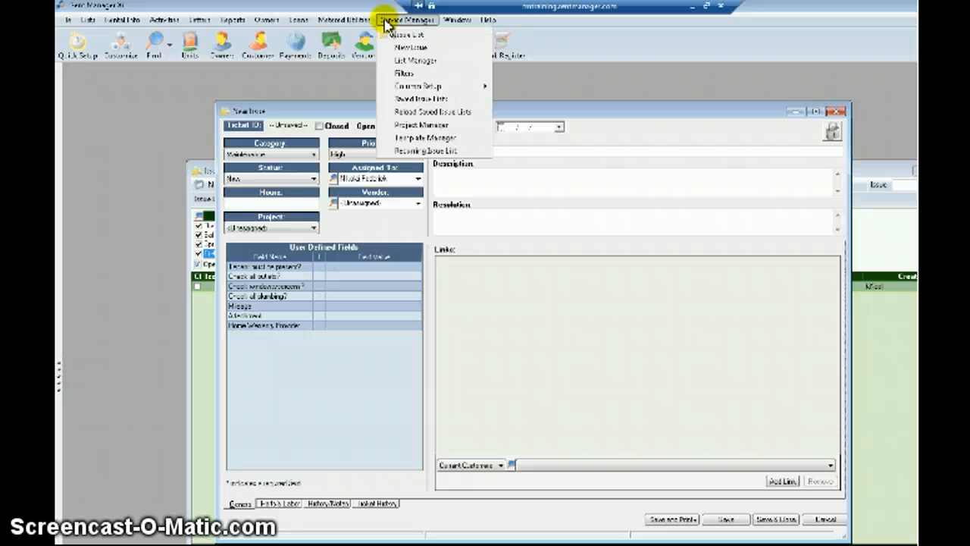
click(442, 62)
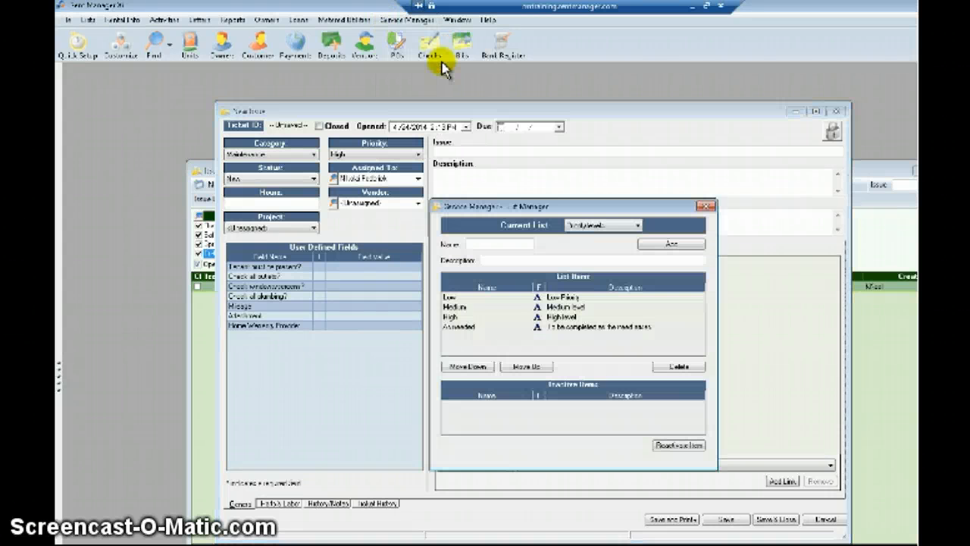
click(621, 233)
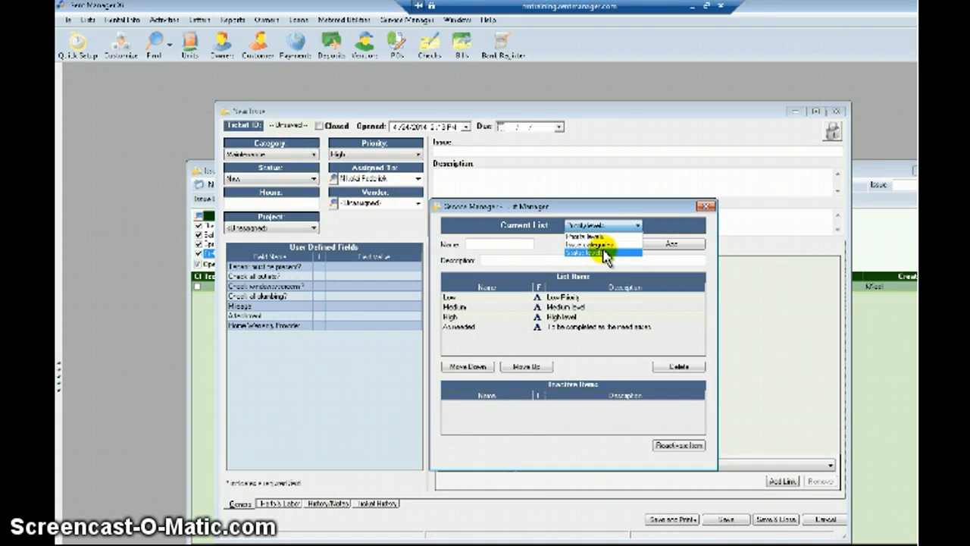
click(604, 223)
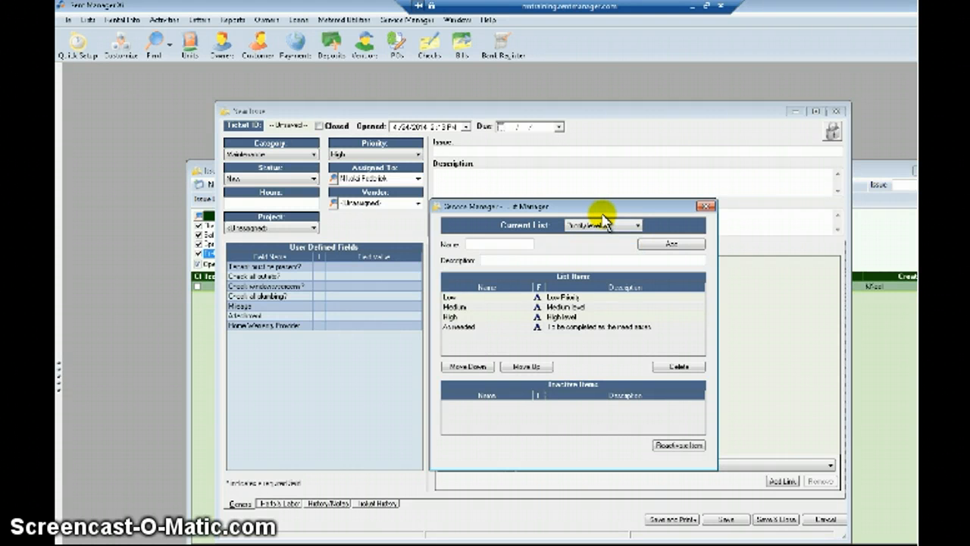
click(705, 206)
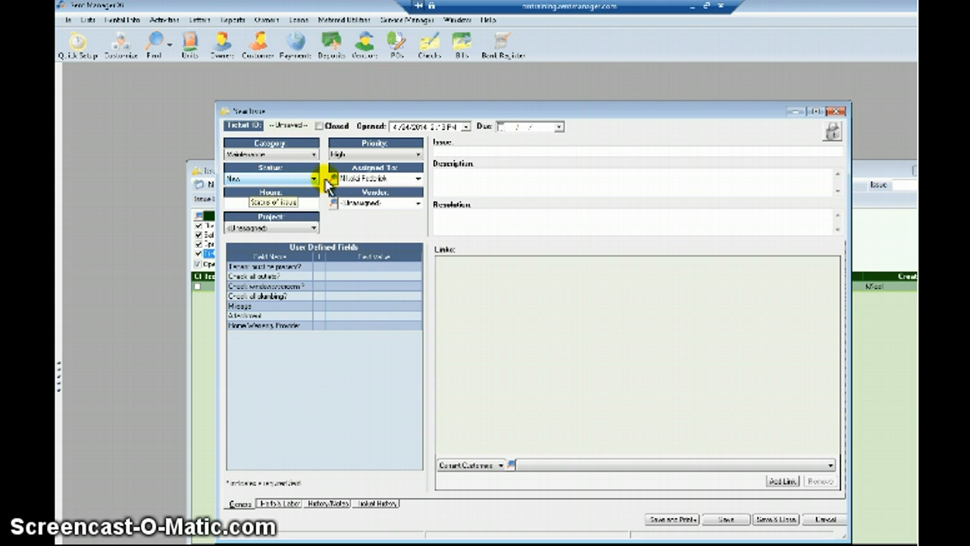
click(417, 181)
click(417, 181)
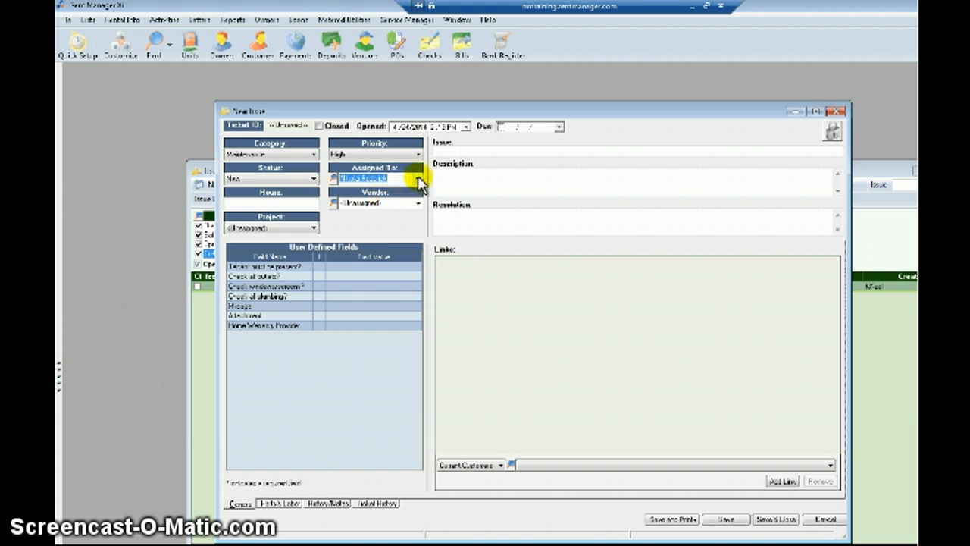
click(417, 181)
click(418, 182)
click(312, 203)
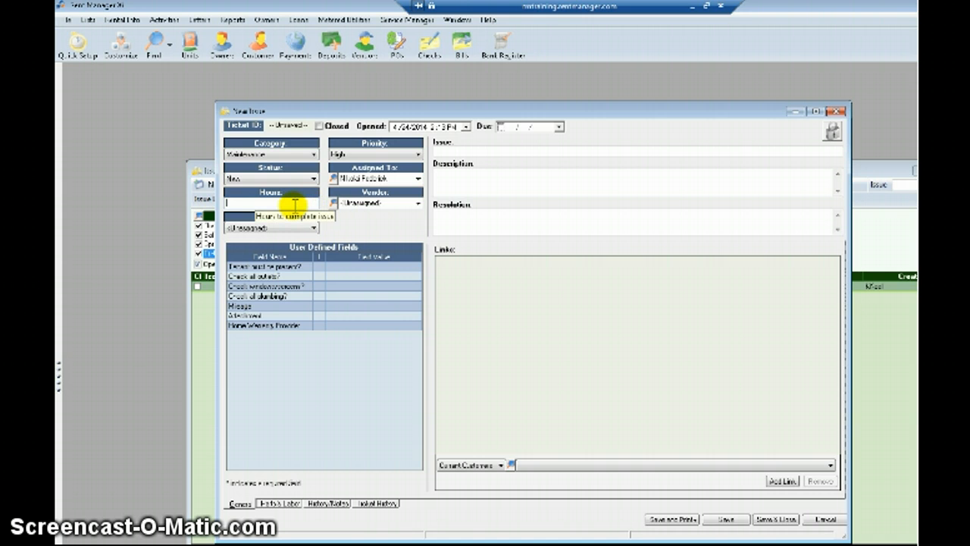
Title the issue 'Leaky Sink', add a kitchen-sink description, and set the due day to 25.
click(451, 150)
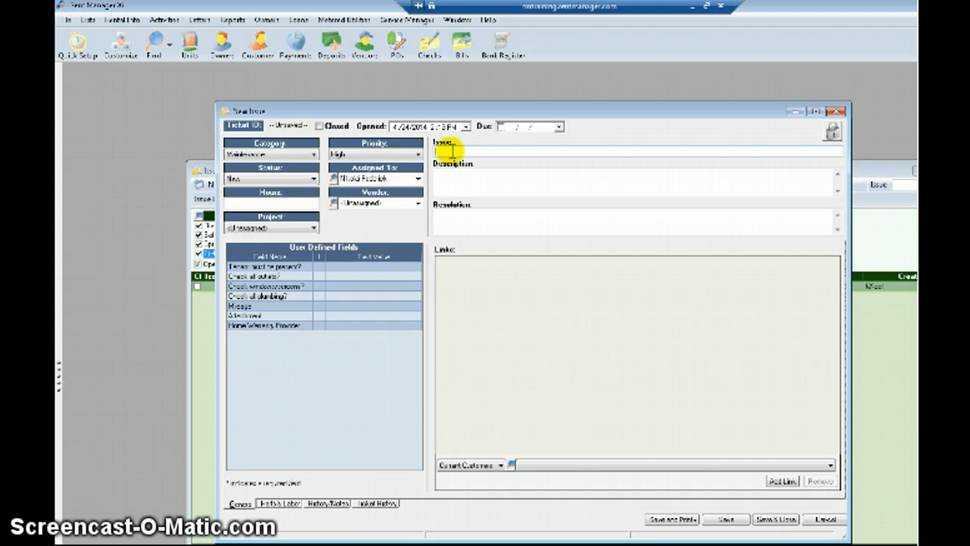
text(Leaky Sink)
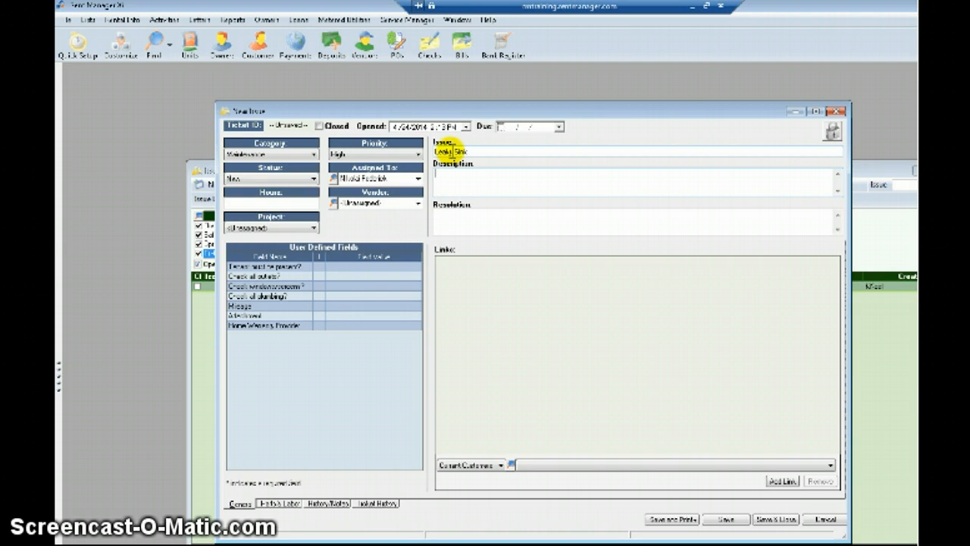
text(Kitchen sink)
text(ng..)
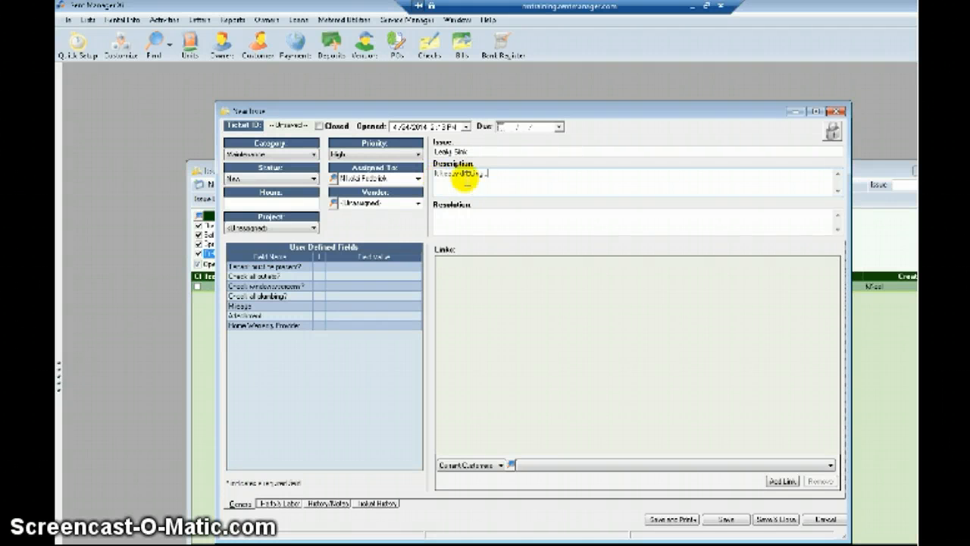
click(502, 126)
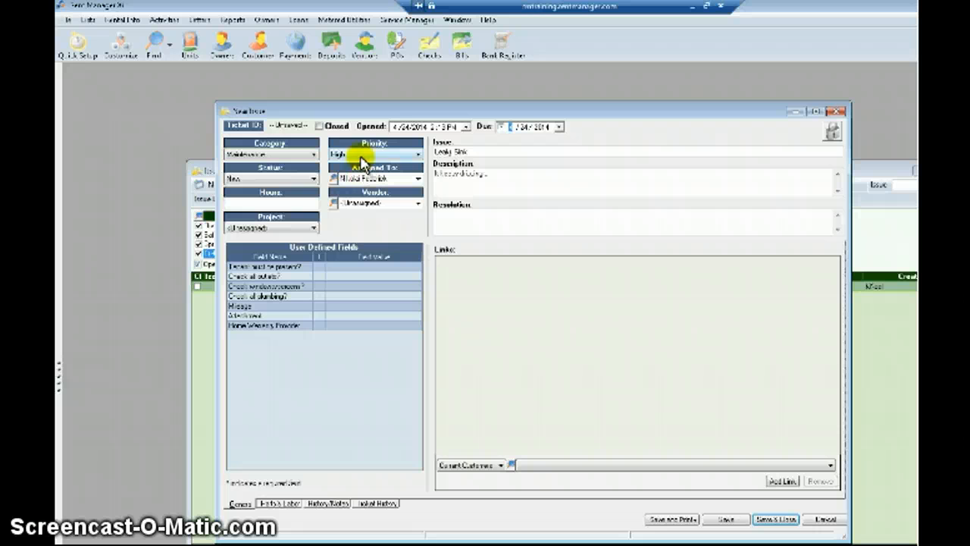
click(523, 127)
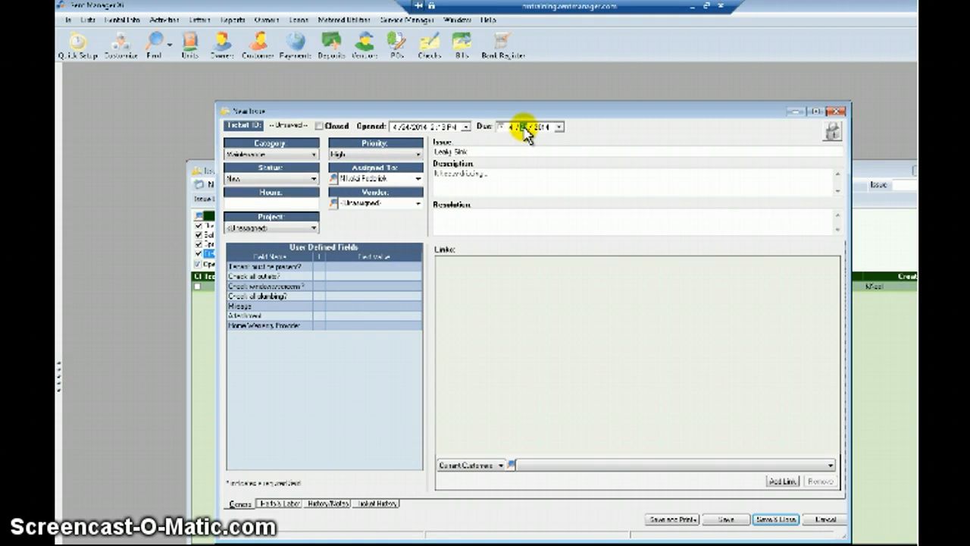
text(25)
click(531, 151)
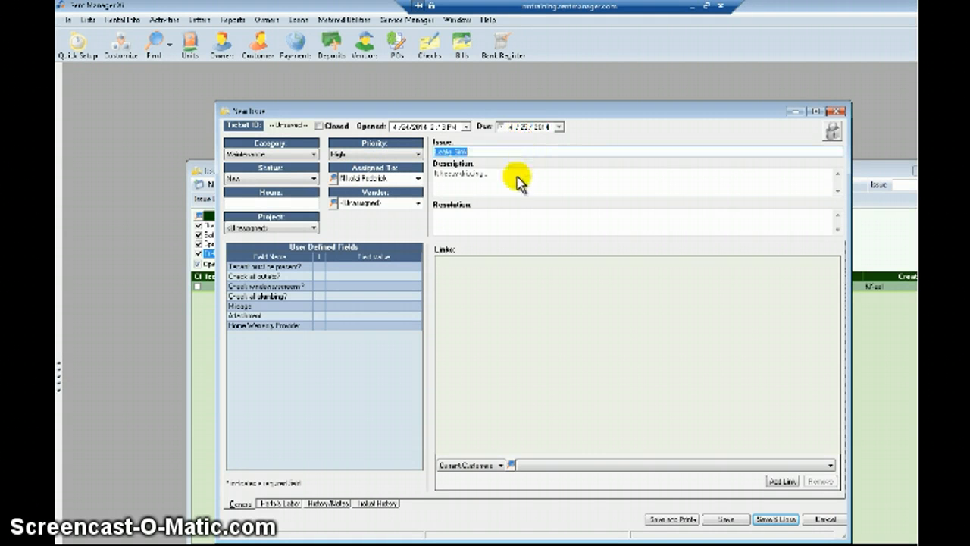
key(Tab)
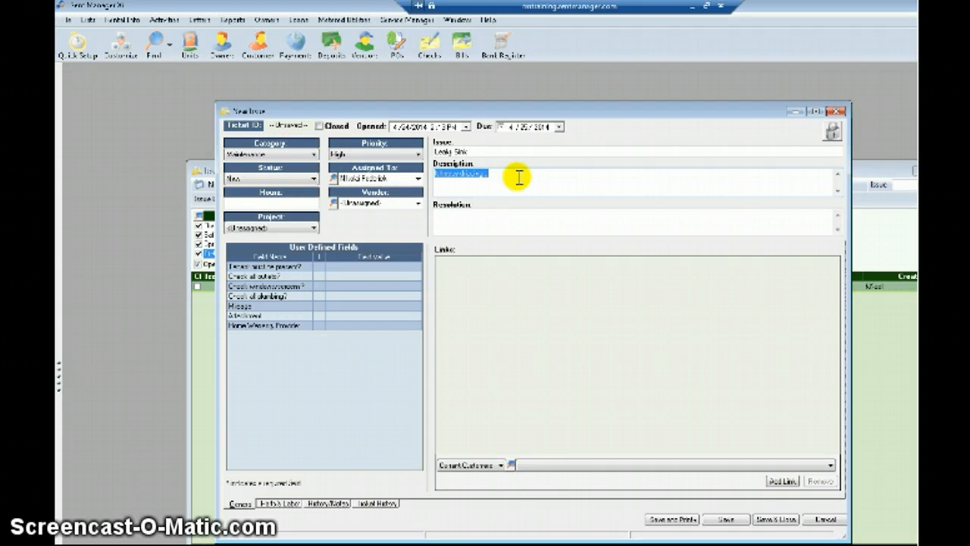
click(519, 177)
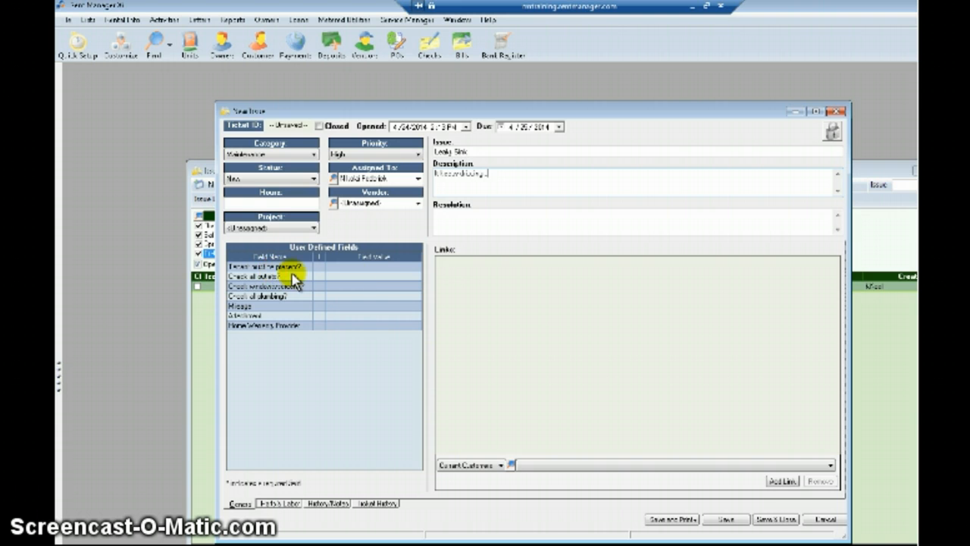
Answer Yes to 'Tenant must be present?' and No to 'Check all outlets?'.
click(245, 271)
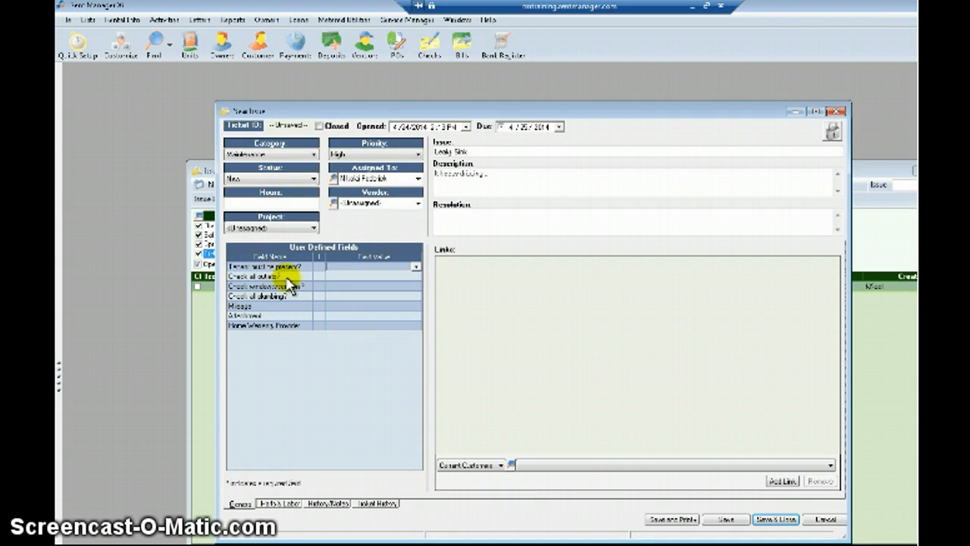
click(415, 268)
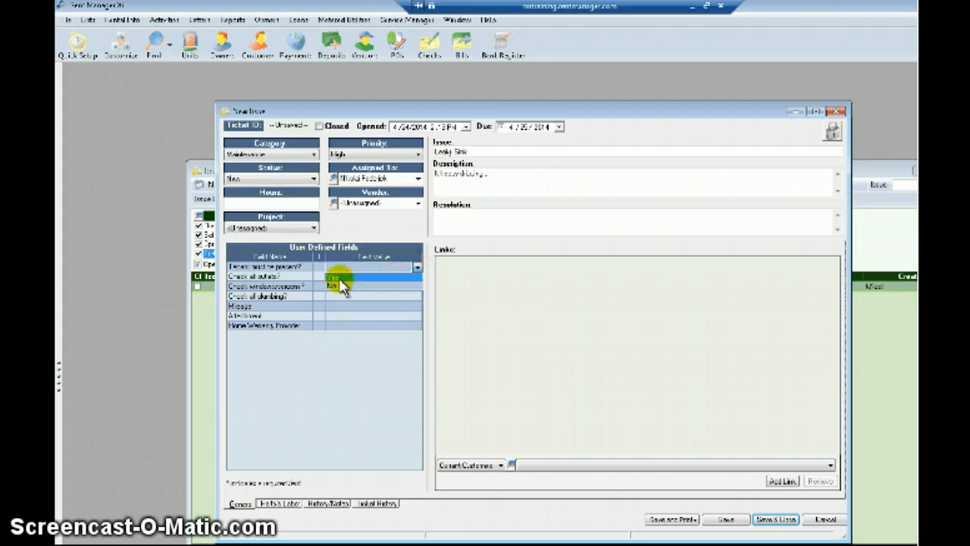
click(336, 277)
click(383, 277)
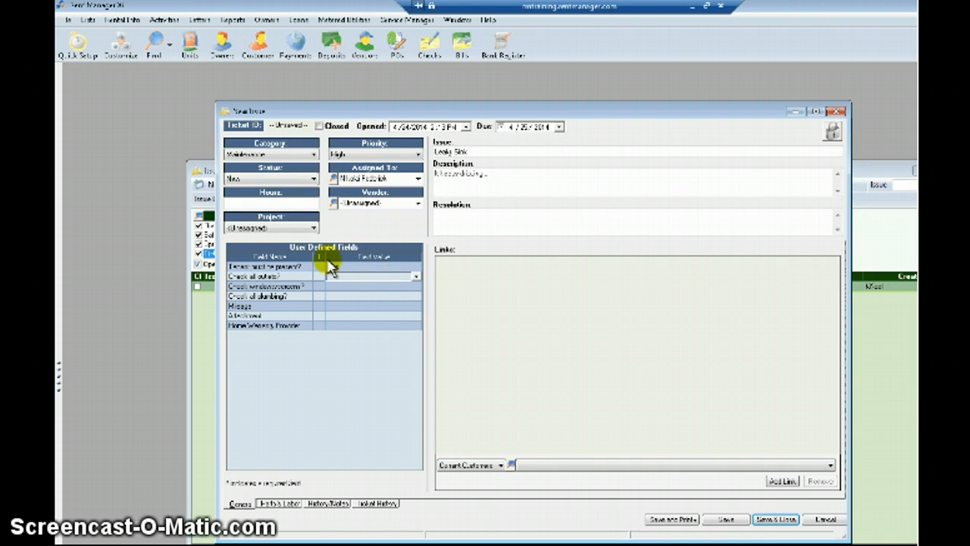
click(416, 276)
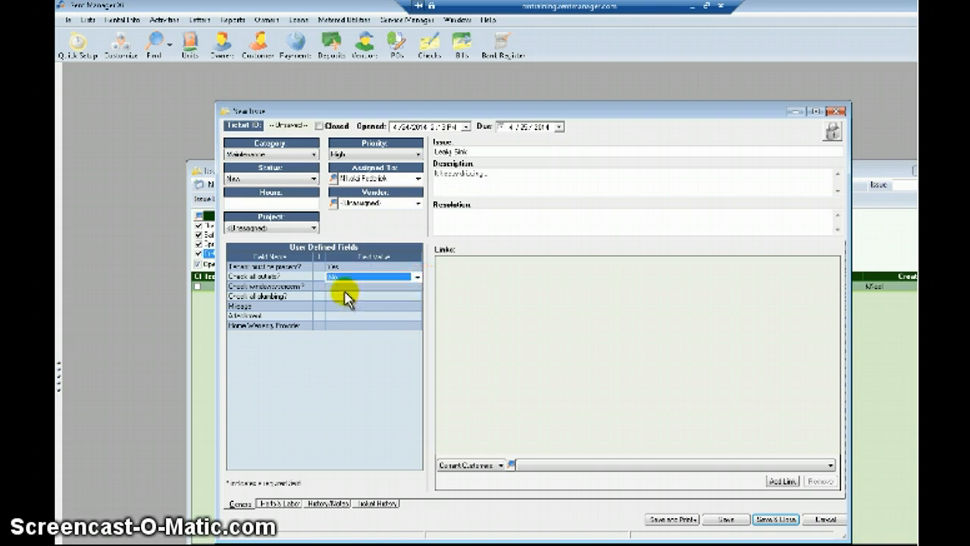
click(351, 296)
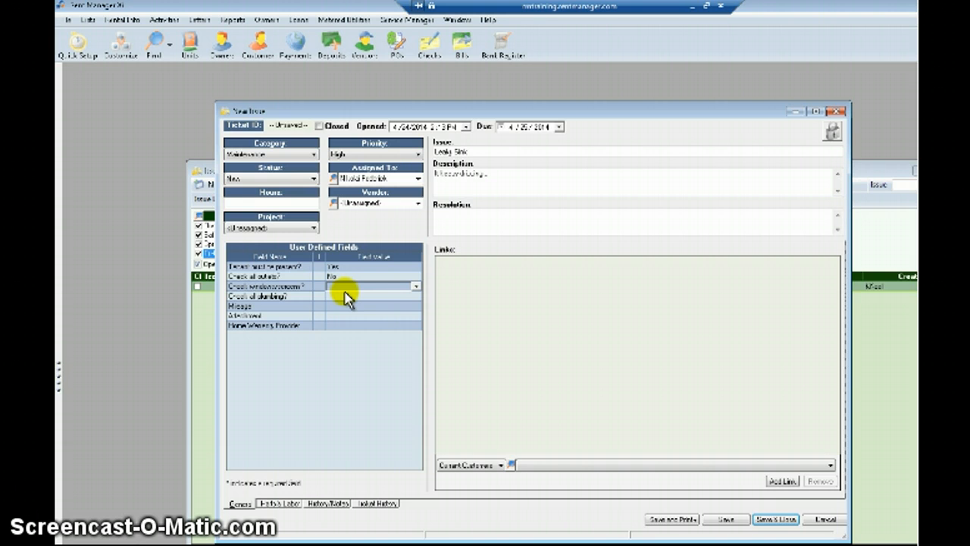
click(89, 21)
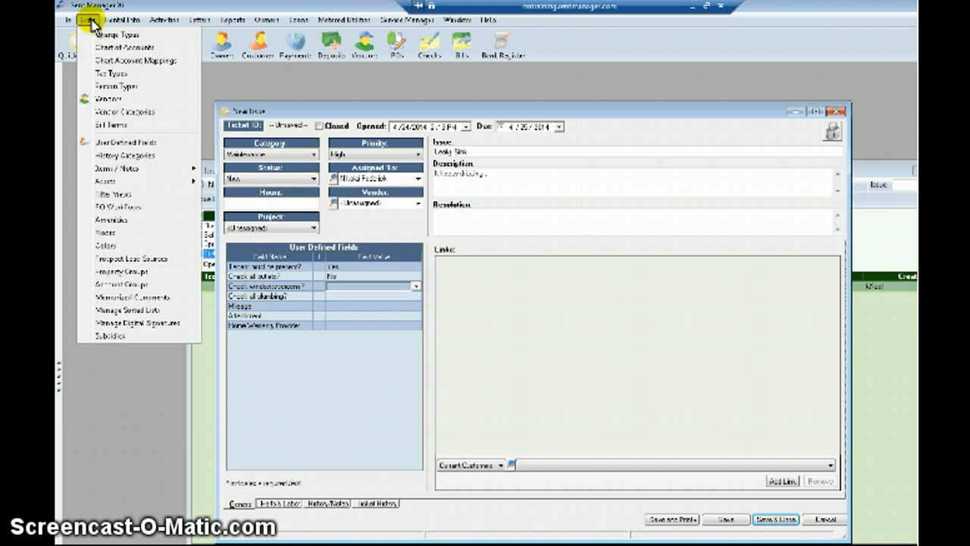
click(100, 143)
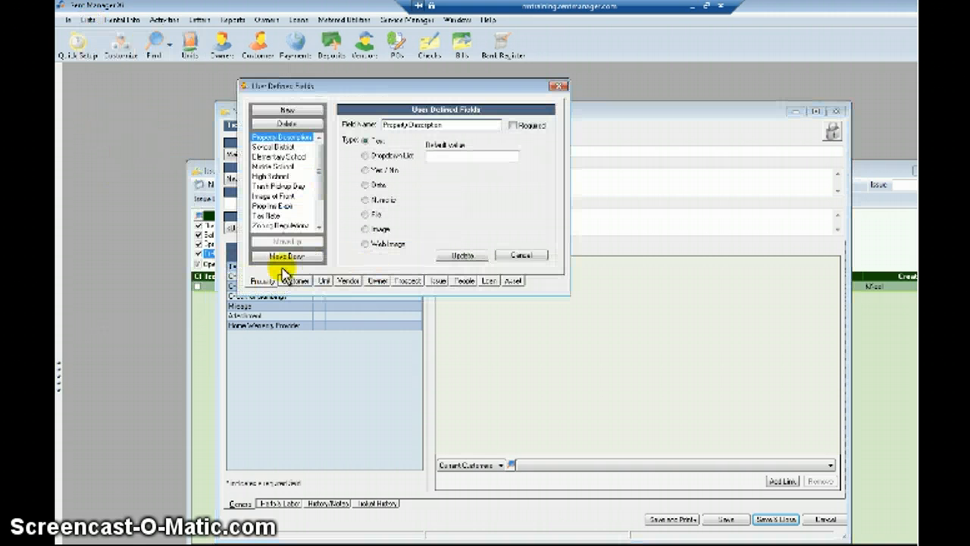
click(438, 282)
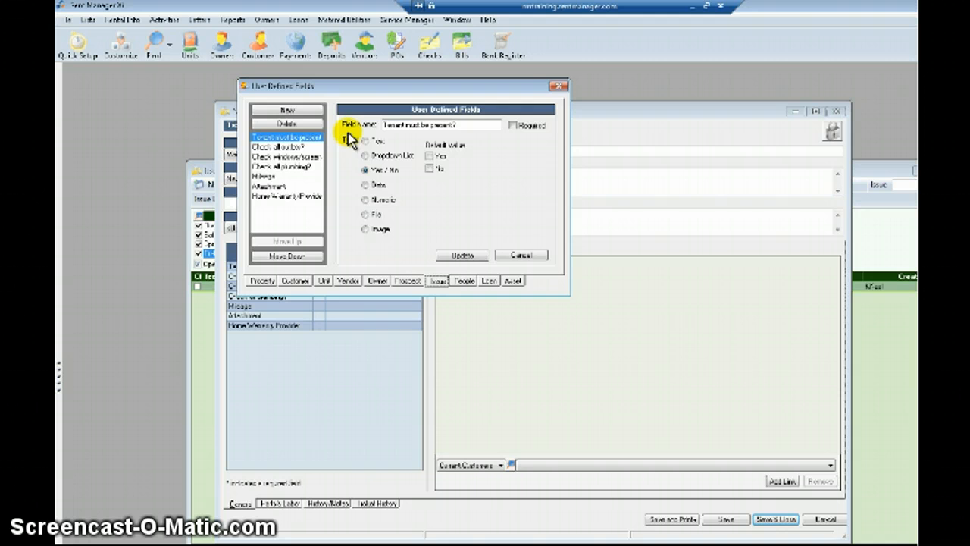
click(558, 85)
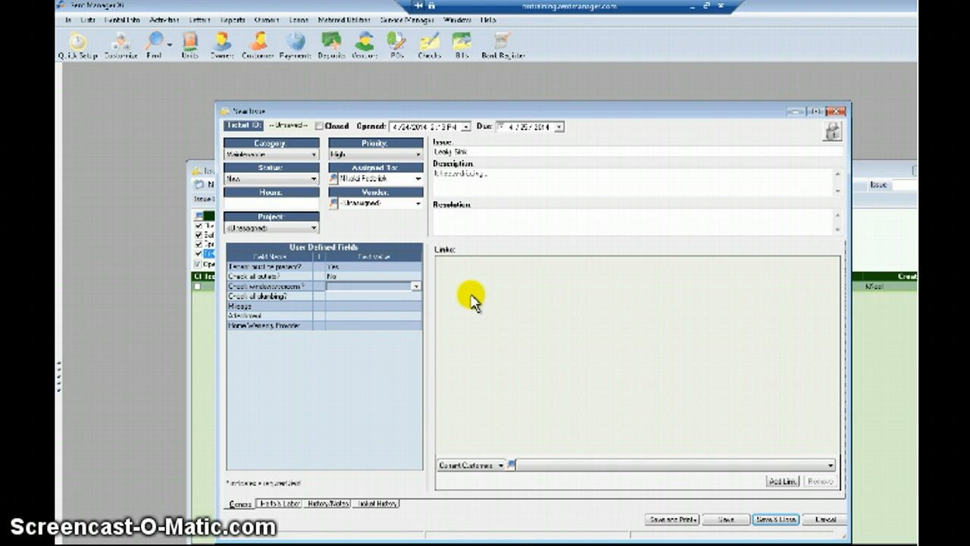
Link the issue to its property in the Links section.
click(573, 465)
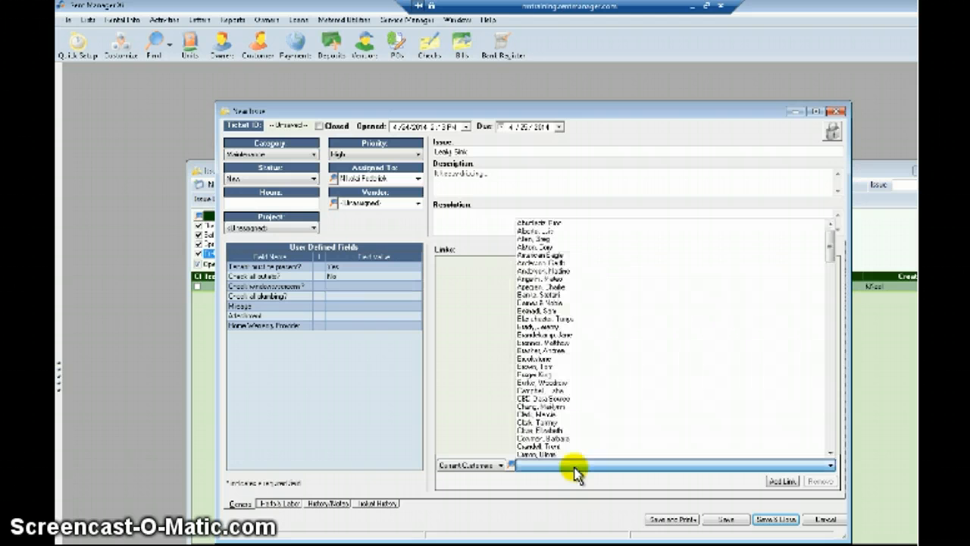
click(574, 465)
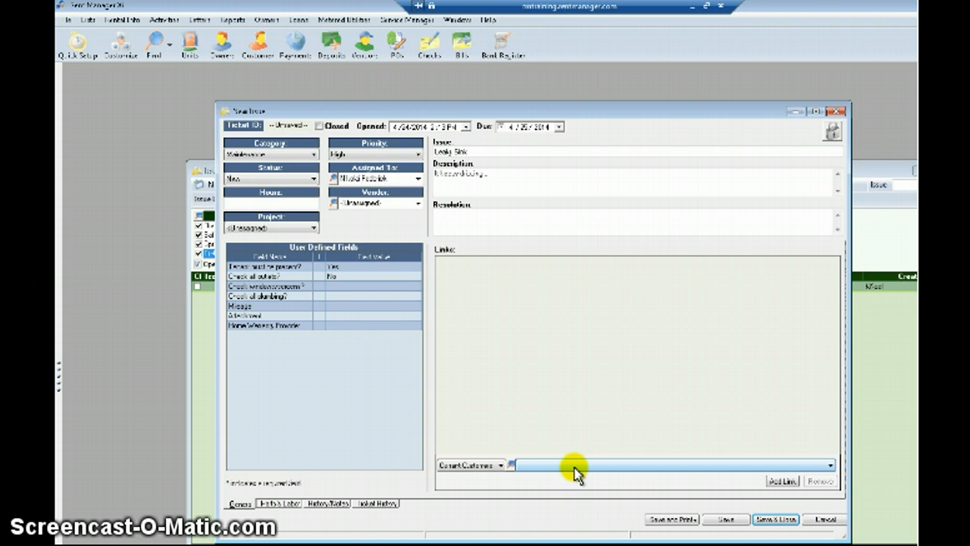
click(574, 465)
click(573, 465)
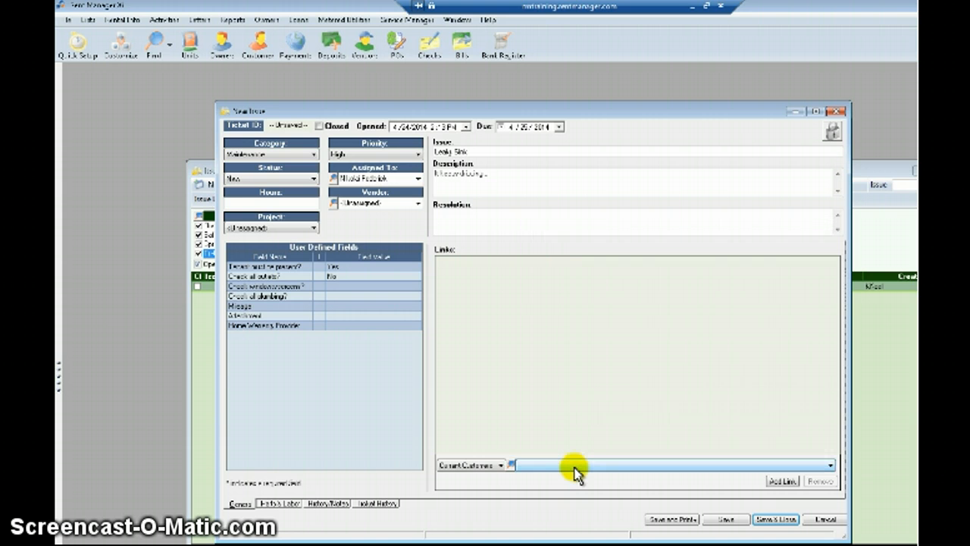
click(470, 465)
click(462, 497)
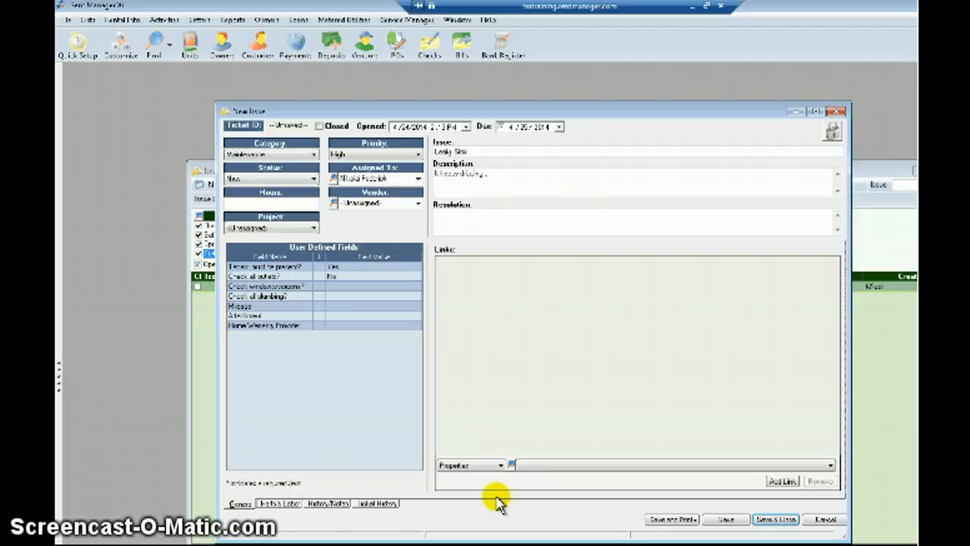
click(535, 465)
click(539, 475)
click(778, 483)
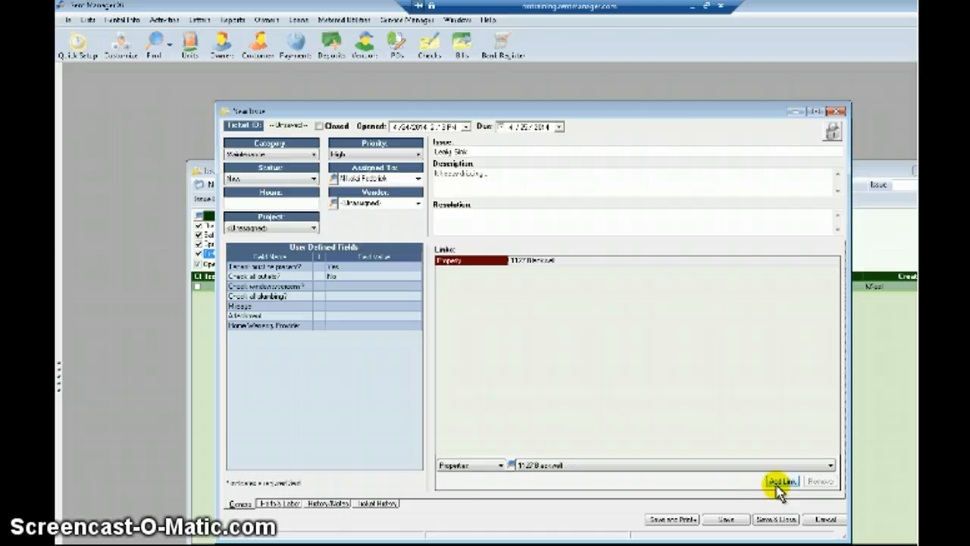
Add a link to the issue's unit.
click(500, 465)
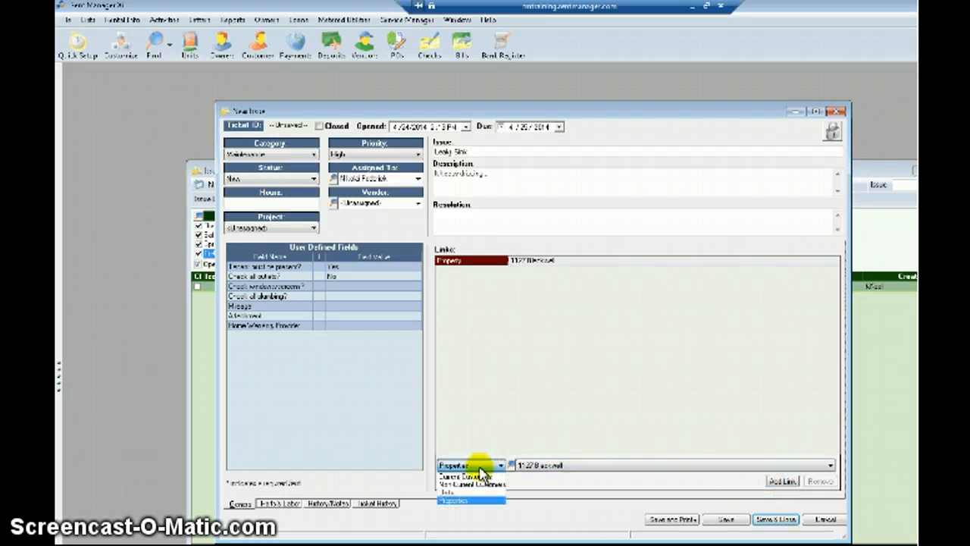
click(464, 492)
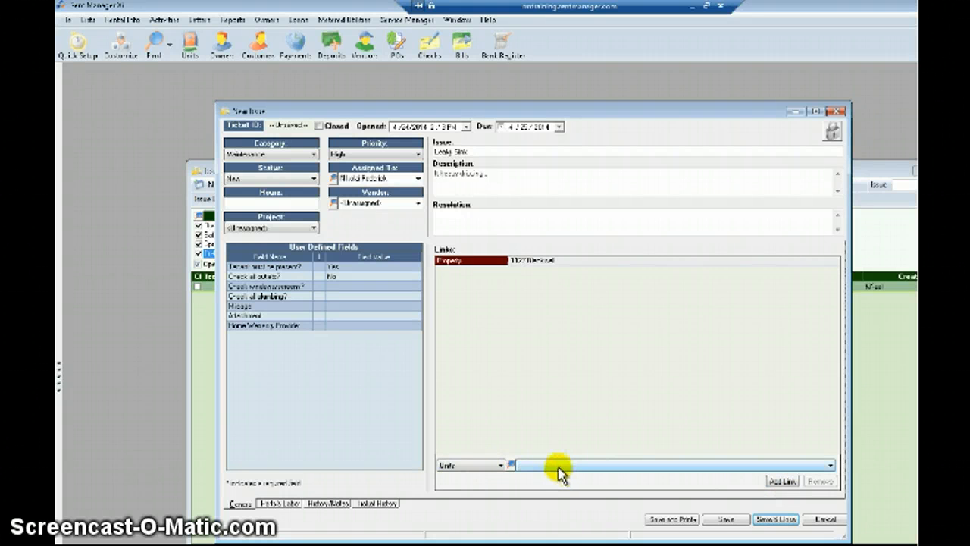
click(557, 466)
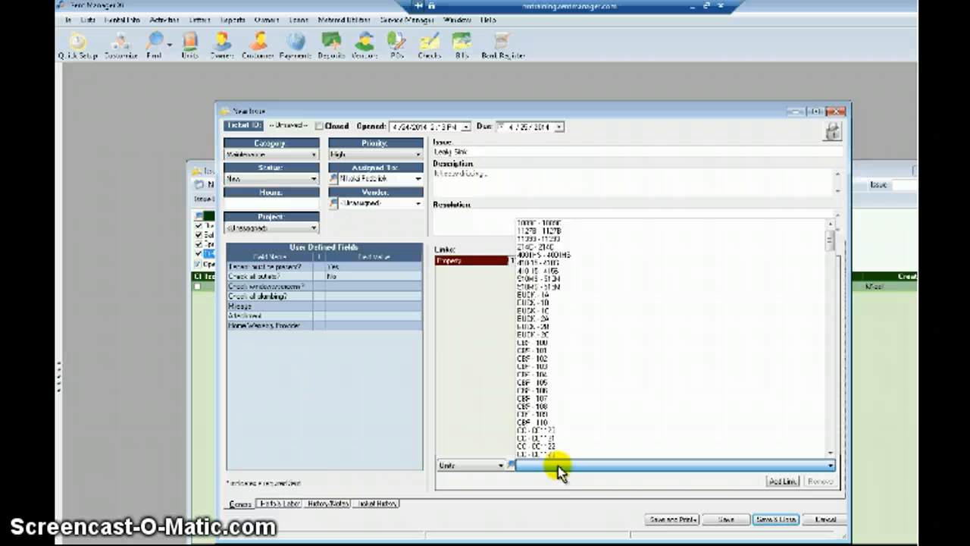
click(557, 231)
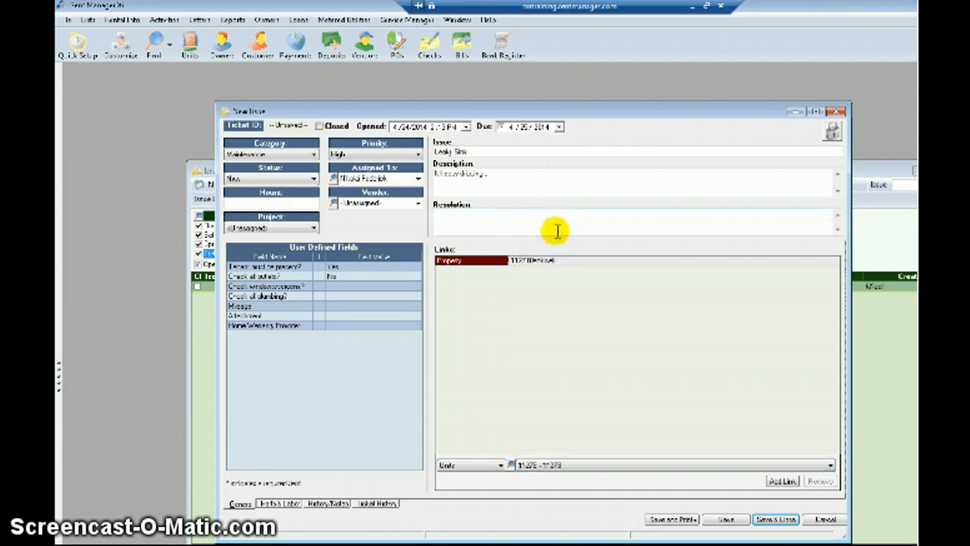
click(785, 480)
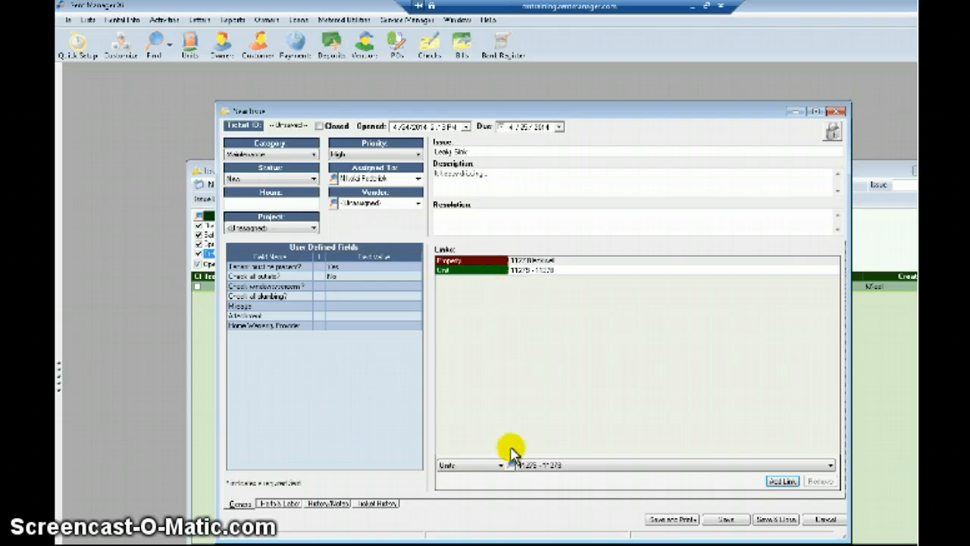
Link the current customer living in the unit, found by searching their name.
click(488, 468)
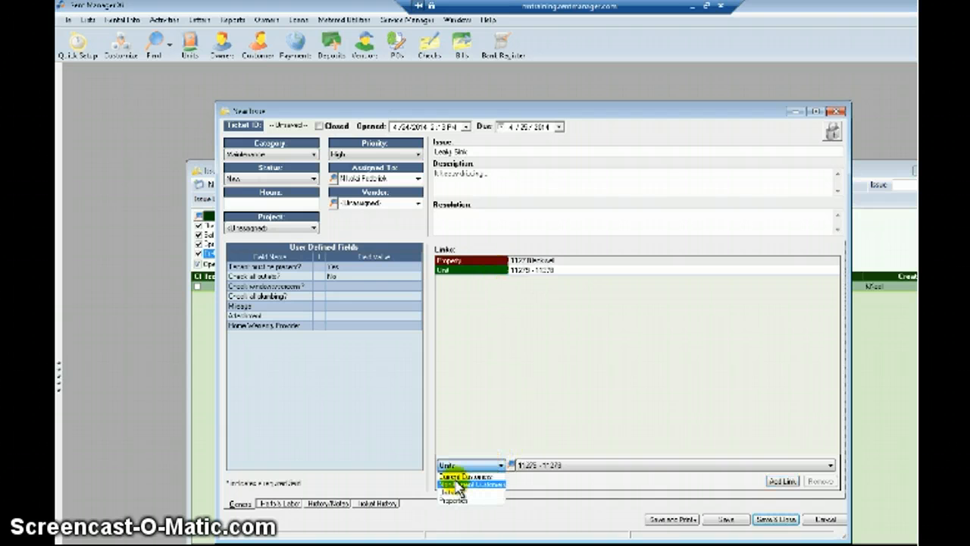
click(456, 482)
click(542, 468)
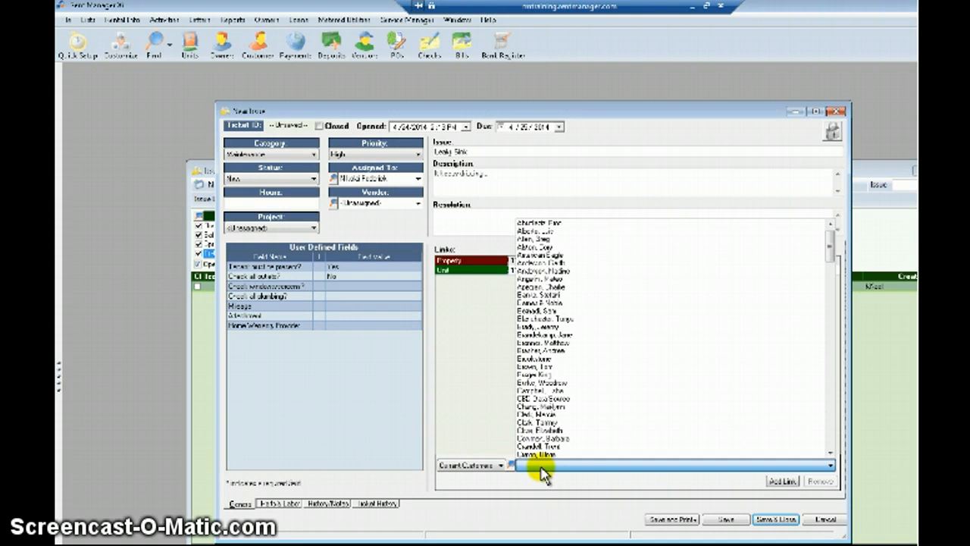
text(bran)
key(Return)
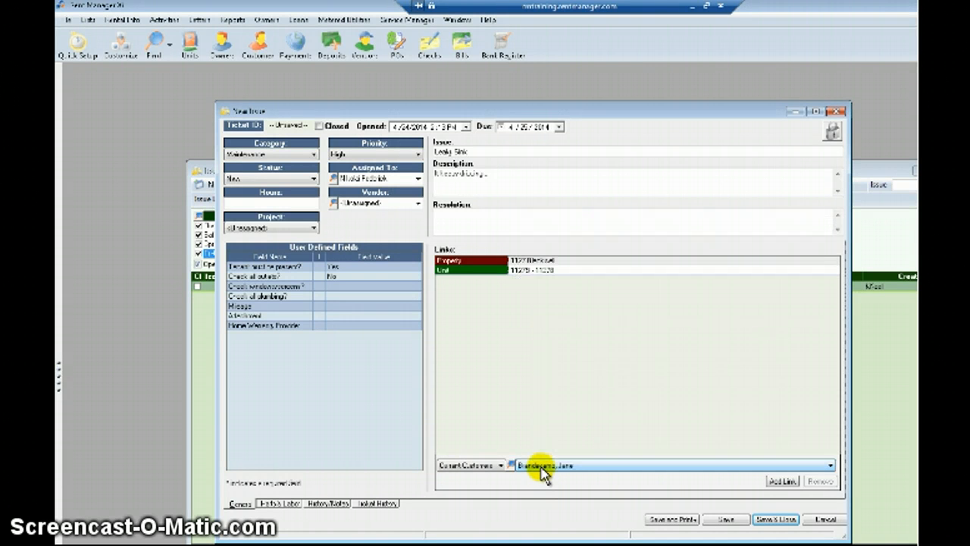
click(780, 481)
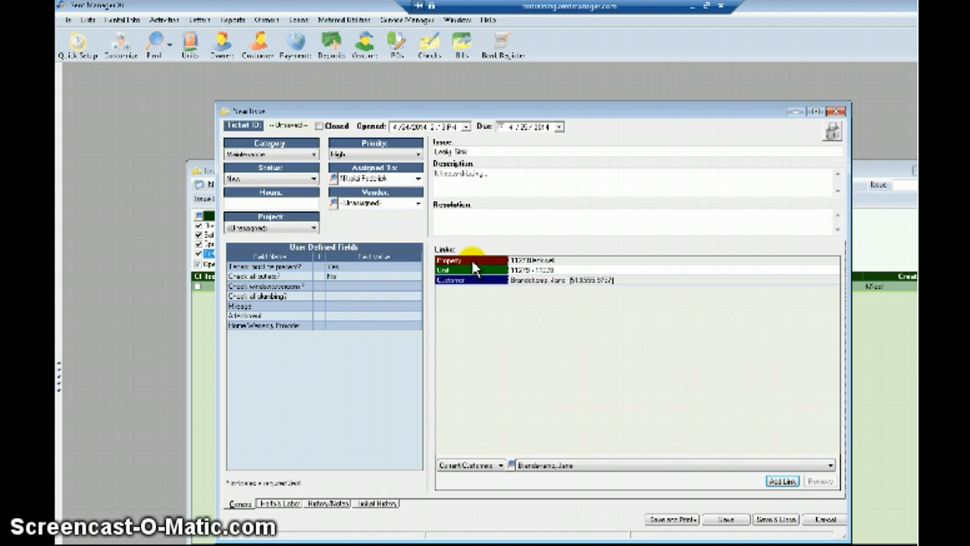
Save the Leaky Sink issue as ticket #51.
click(725, 519)
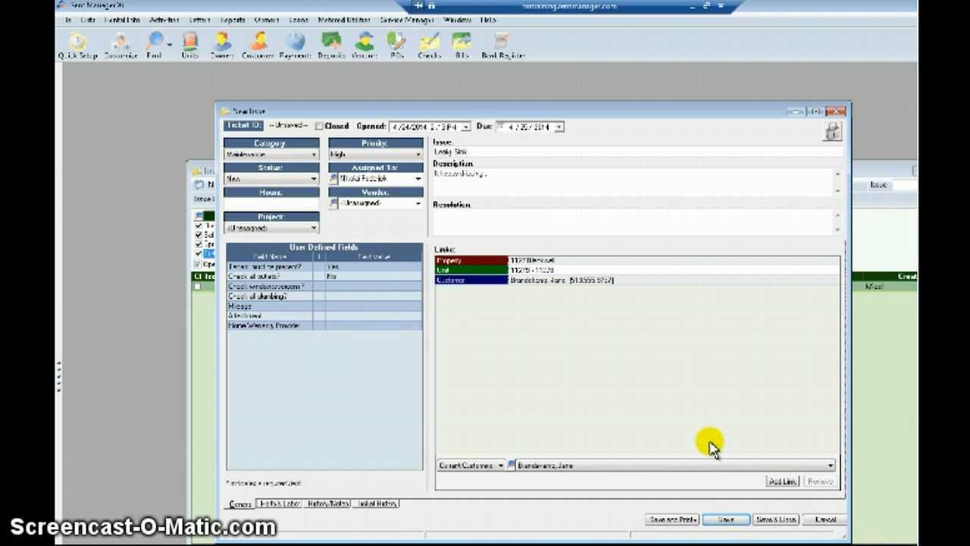
click(733, 520)
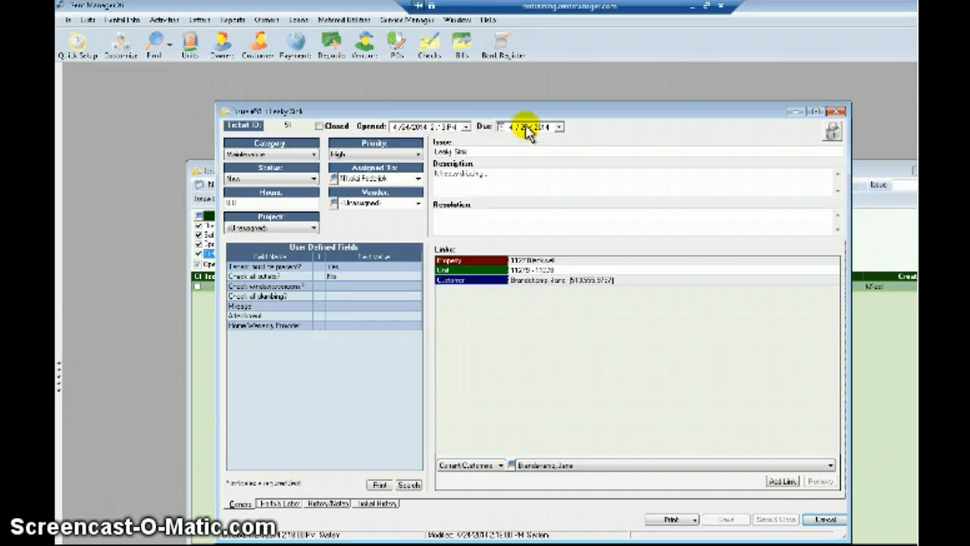
Bring the Issue List forward and show today's tickets, including Leaky Sink #51.
click(885, 182)
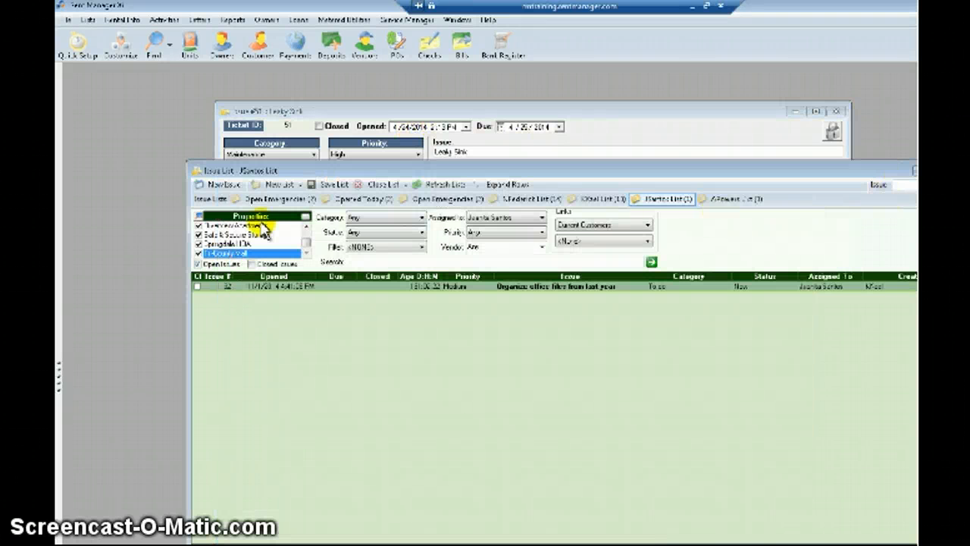
click(354, 199)
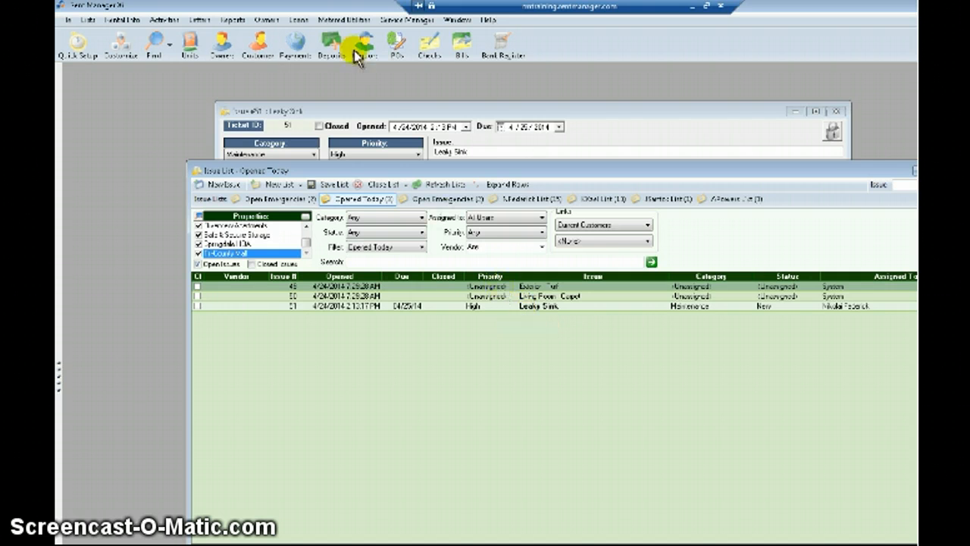
Open Customers and search for the tenant linked to the ticket.
click(267, 53)
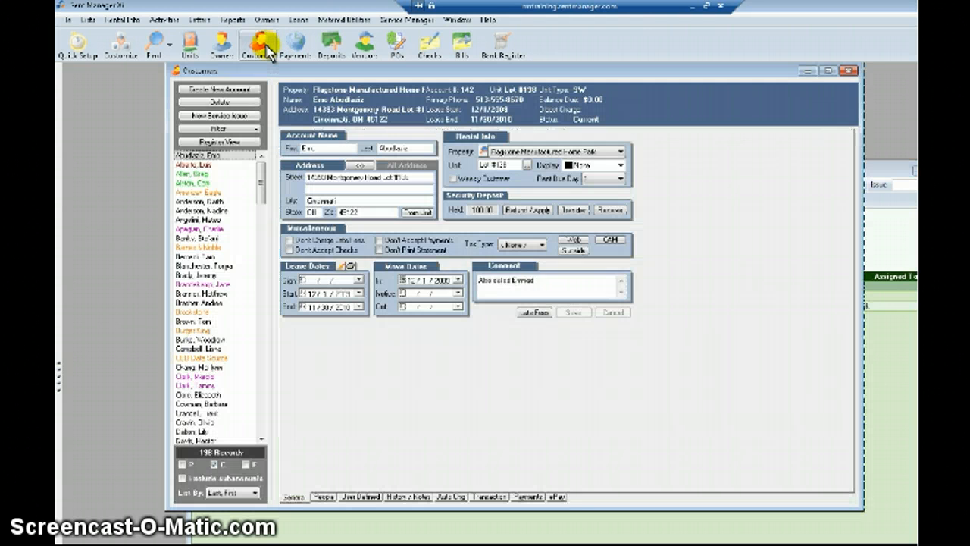
click(186, 201)
text(bran)
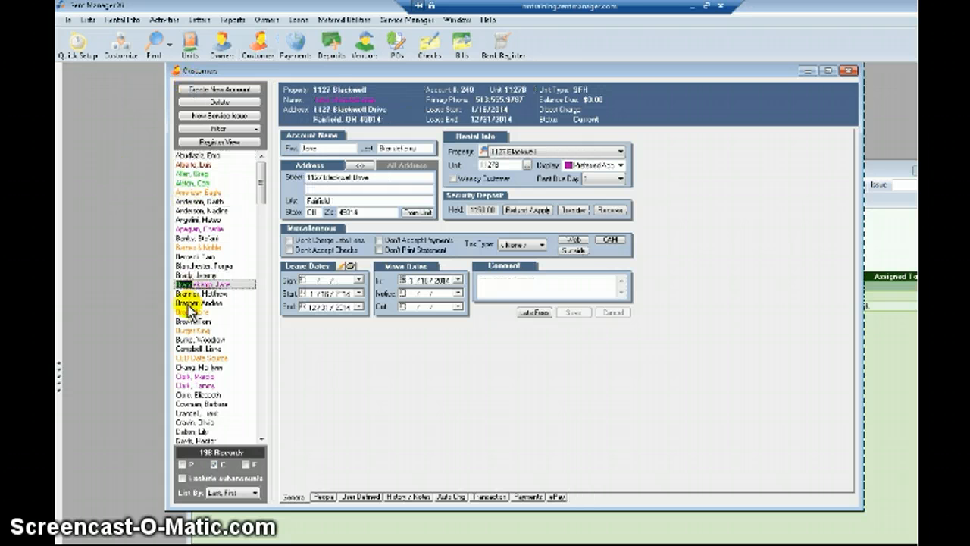
drag(318, 72, 317, 85)
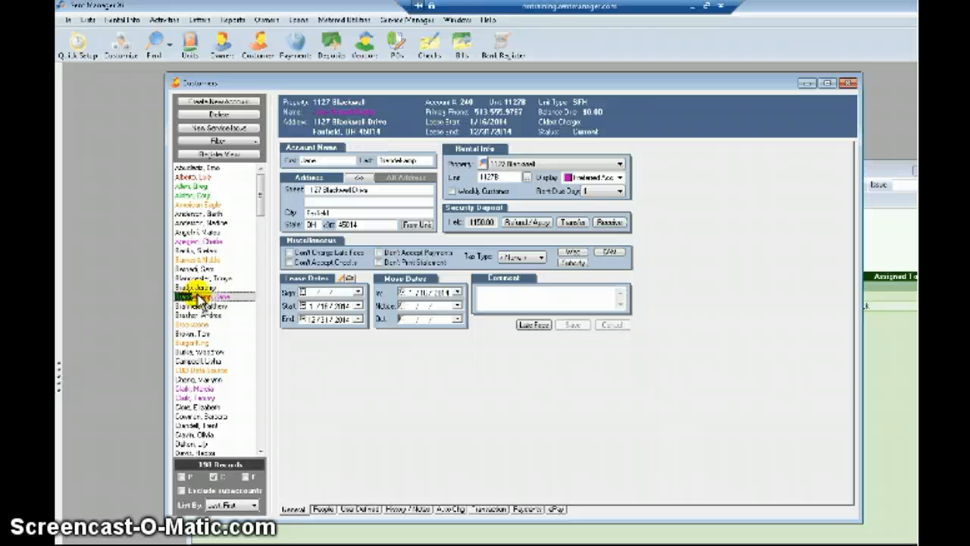
In the customer's History/Notes, hide unit notes and open ticket #51 from its note.
click(409, 509)
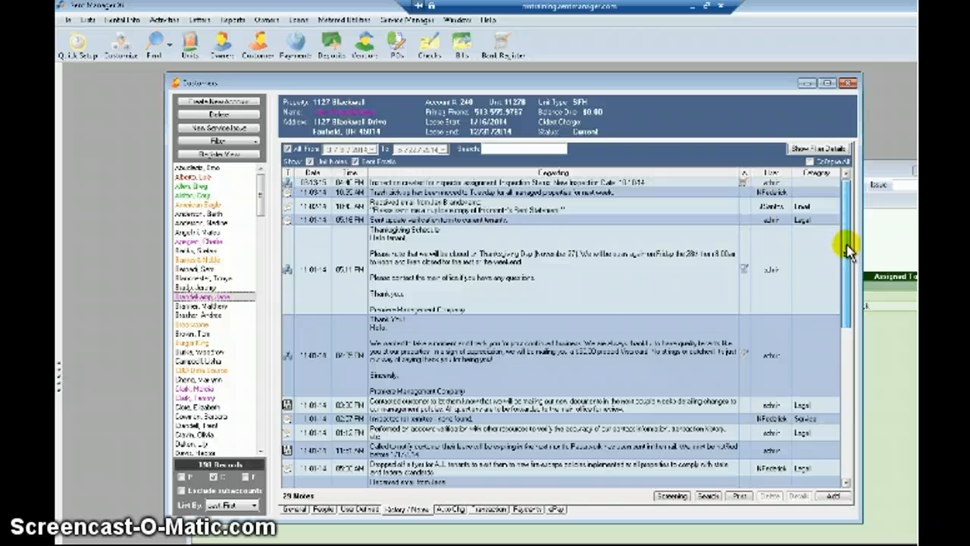
drag(849, 244, 838, 390)
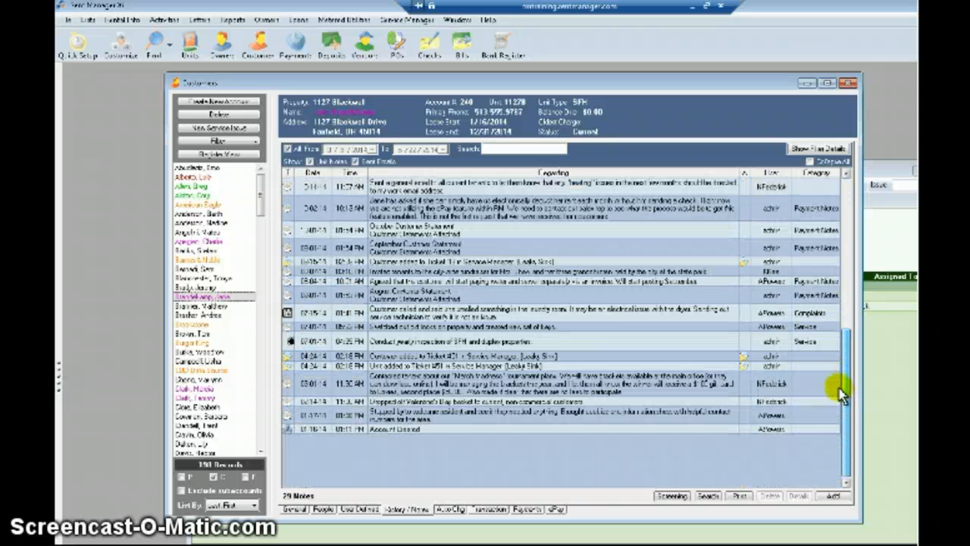
click(345, 261)
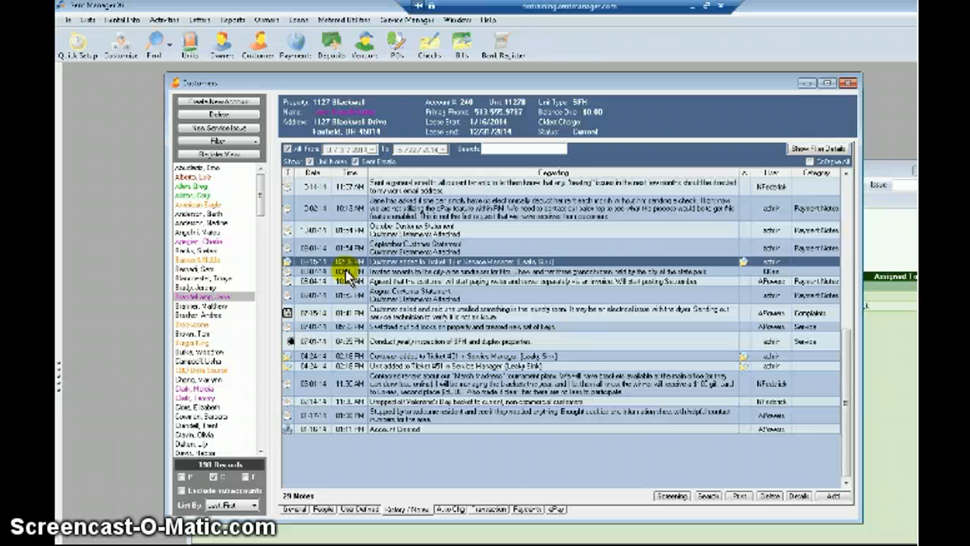
click(373, 365)
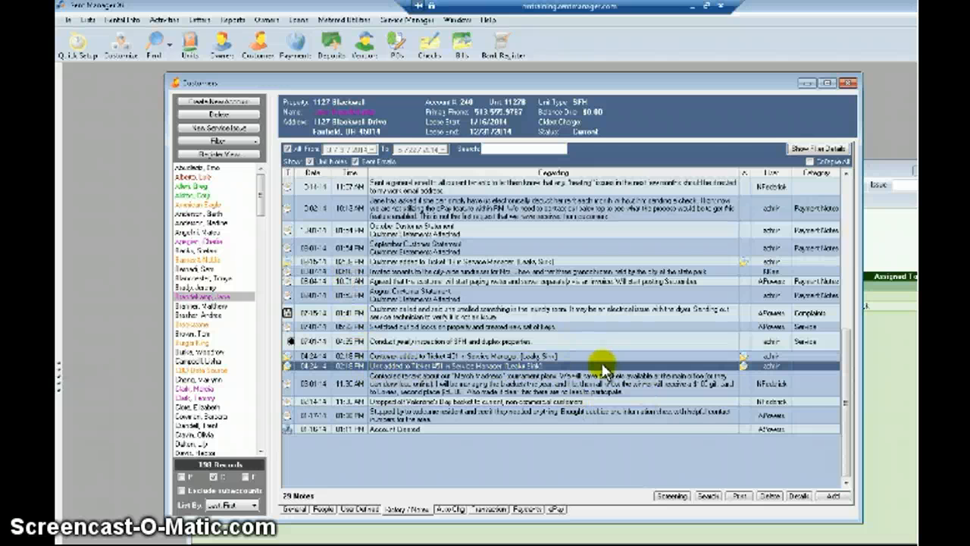
click(311, 162)
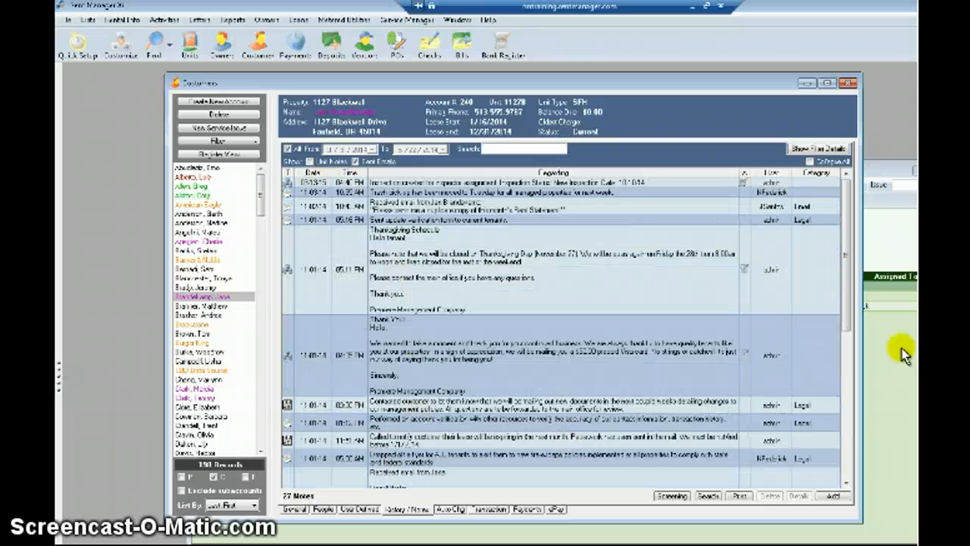
drag(846, 291, 844, 455)
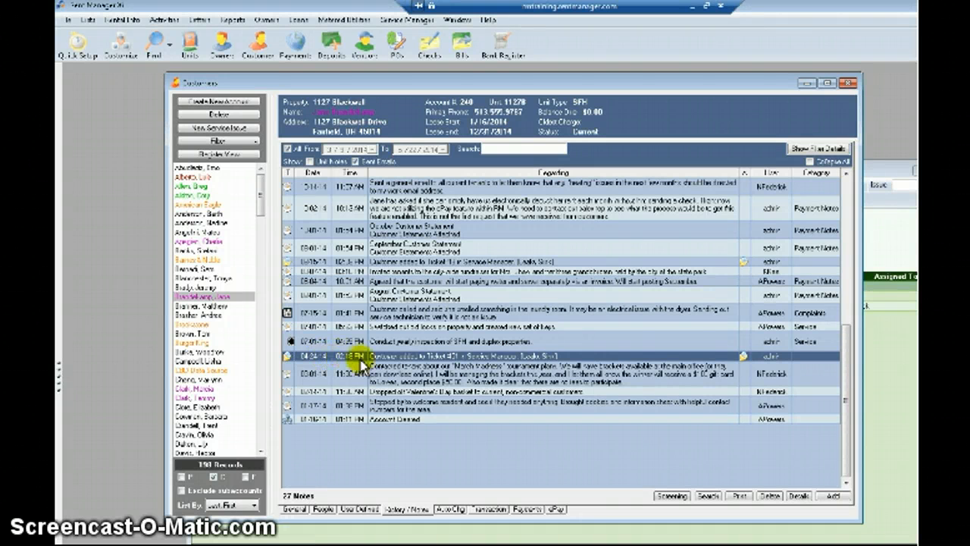
click(743, 356)
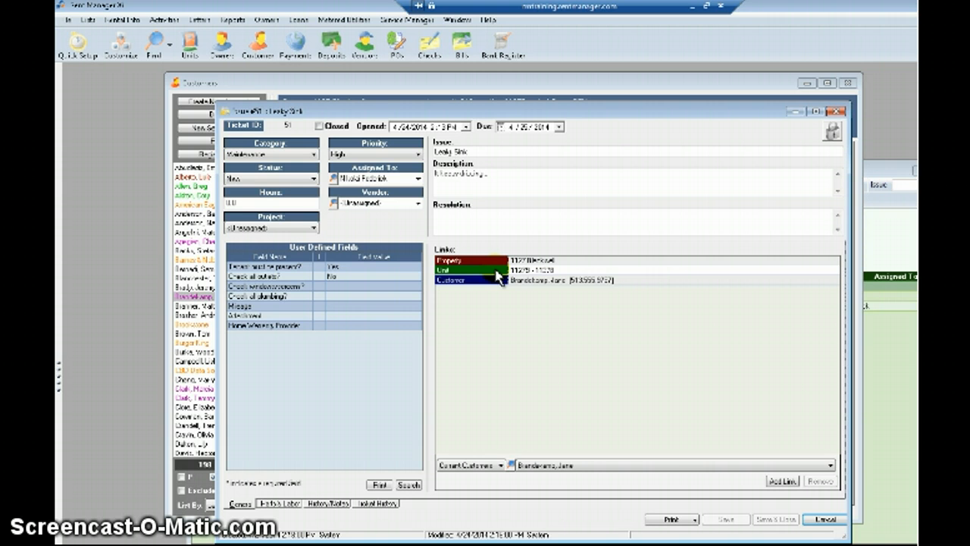
click(833, 113)
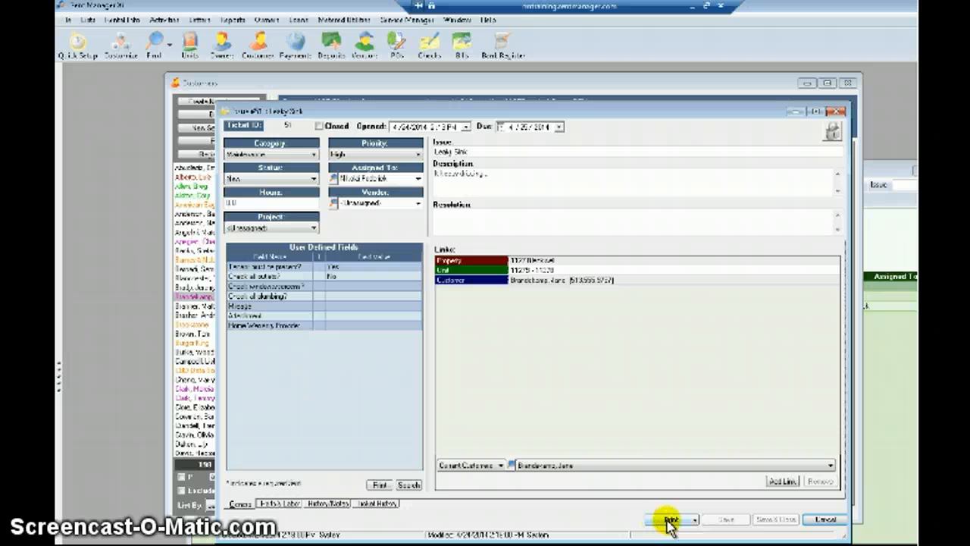
click(670, 521)
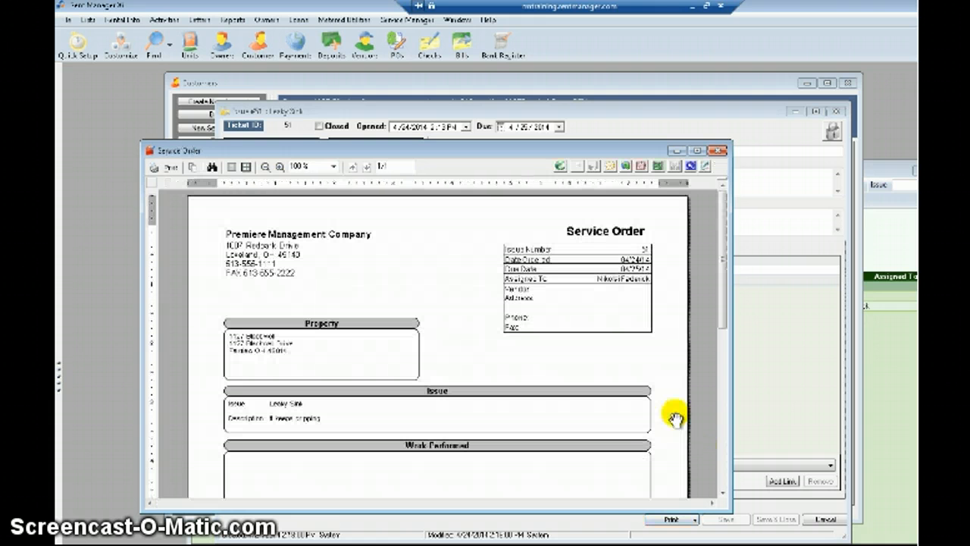
drag(599, 147, 638, 76)
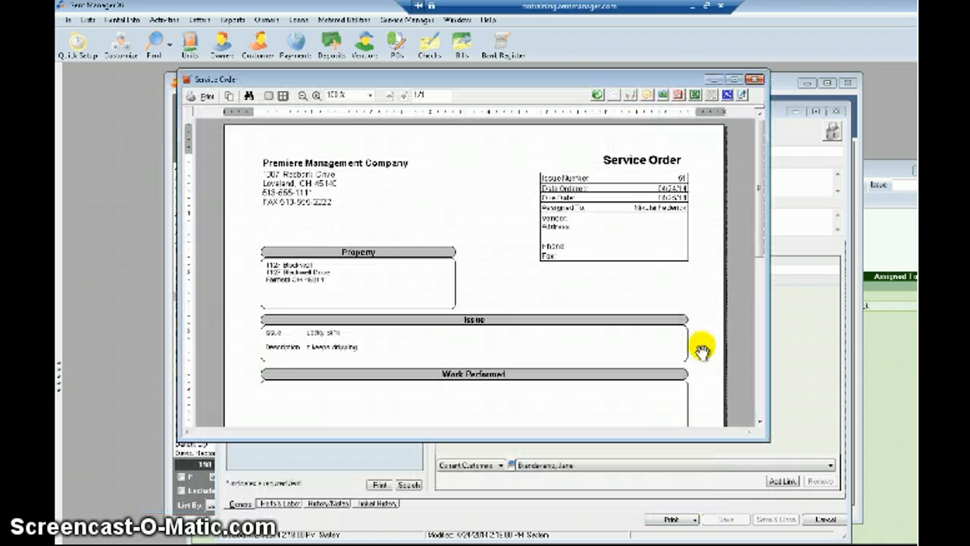
drag(765, 441, 861, 541)
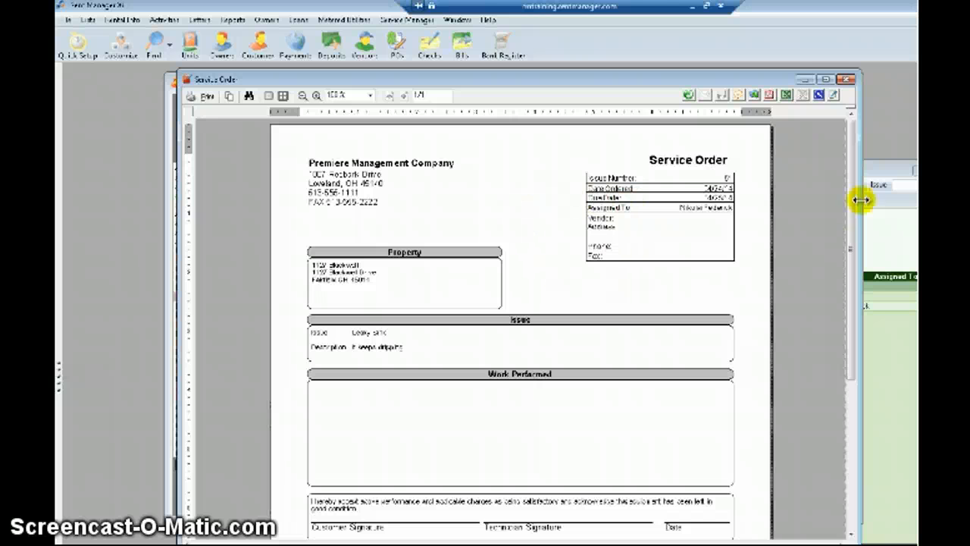
scroll(643, 225, down, 1)
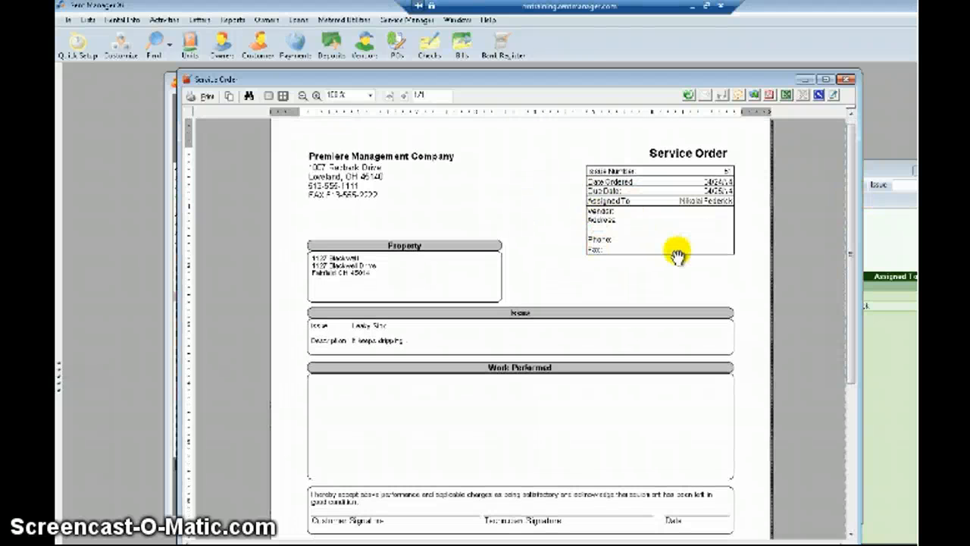
drag(850, 215, 850, 284)
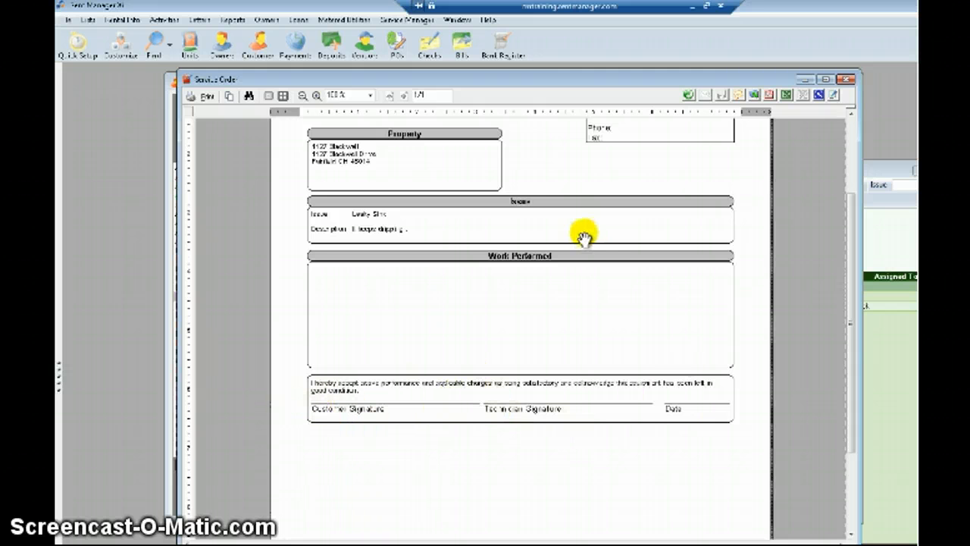
scroll(610, 238, up, 3)
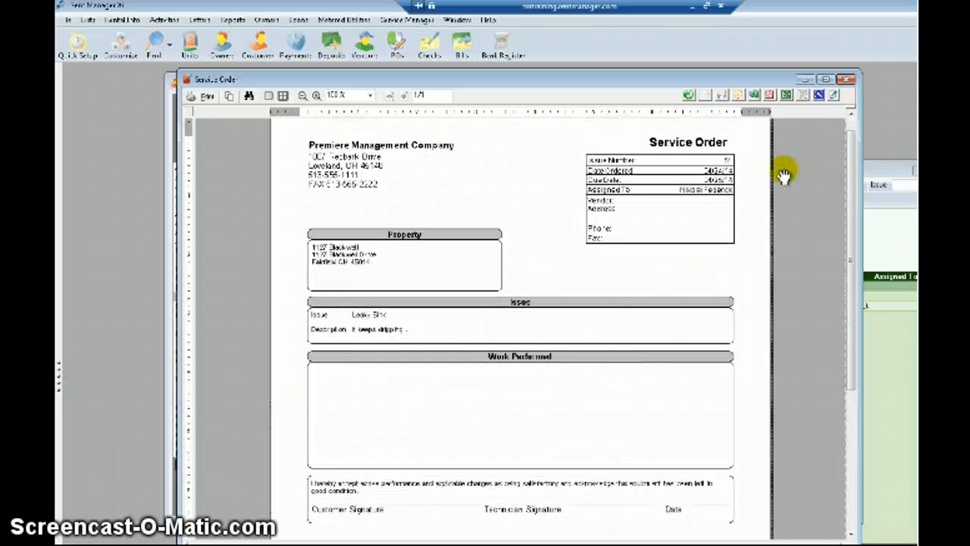
click(847, 79)
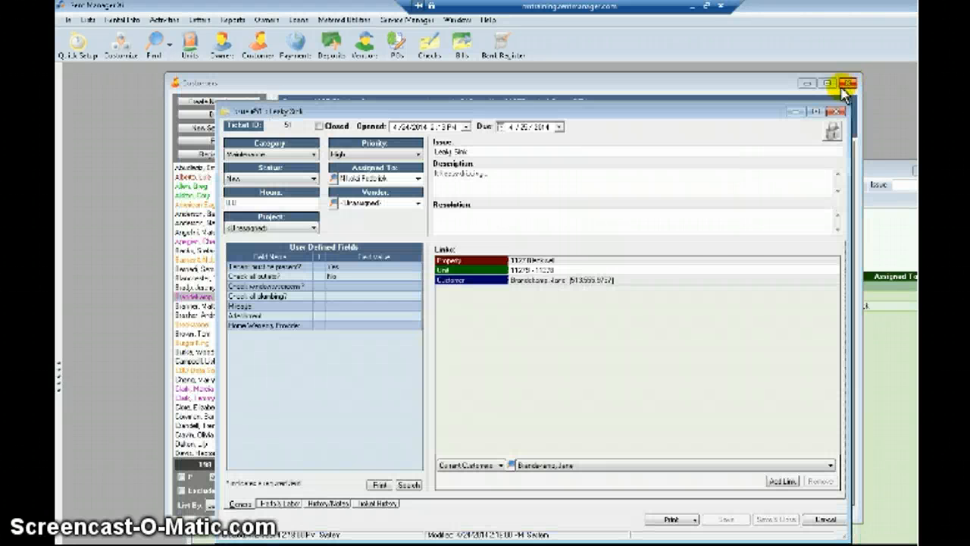
Close and reopen Leaky Sink from the Issue List, checking Parts & Labor and History/Notes.
click(836, 112)
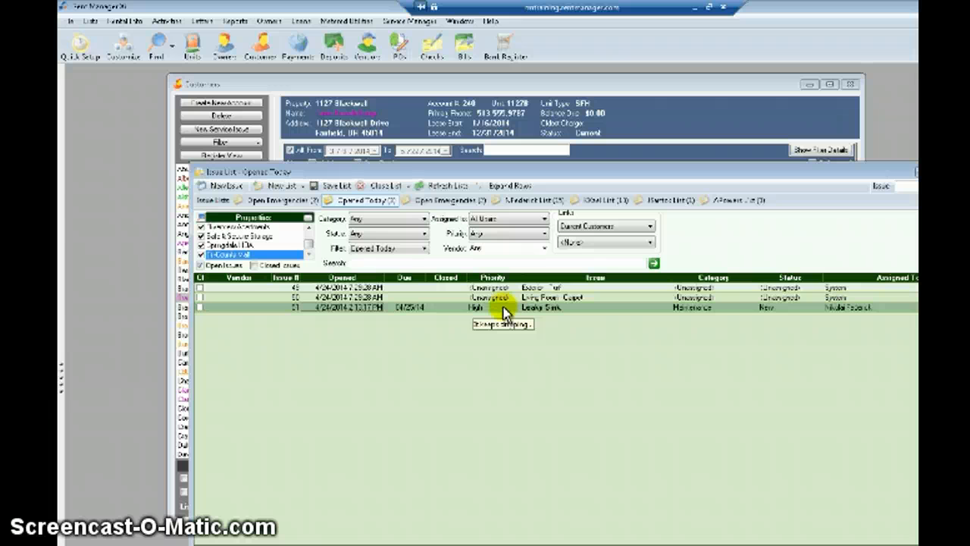
double_click(506, 312)
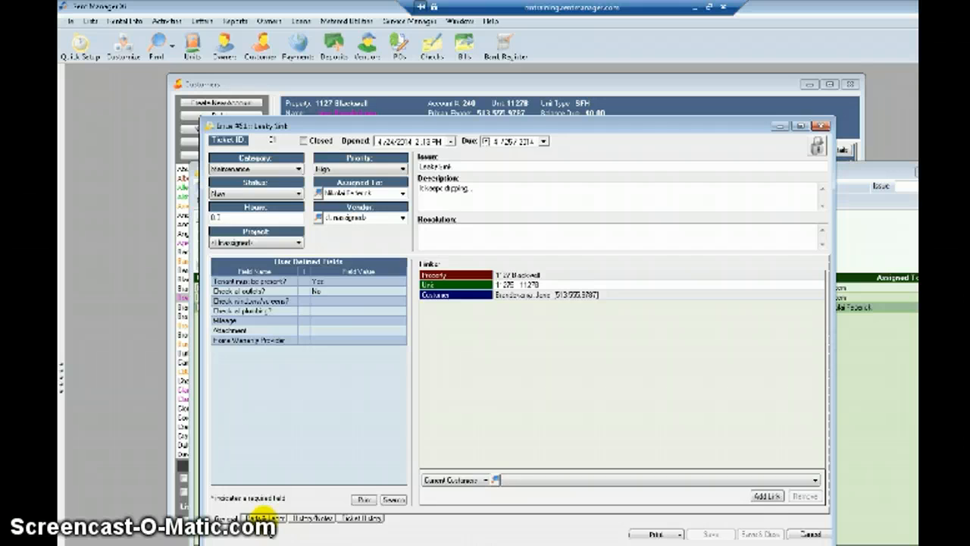
click(263, 517)
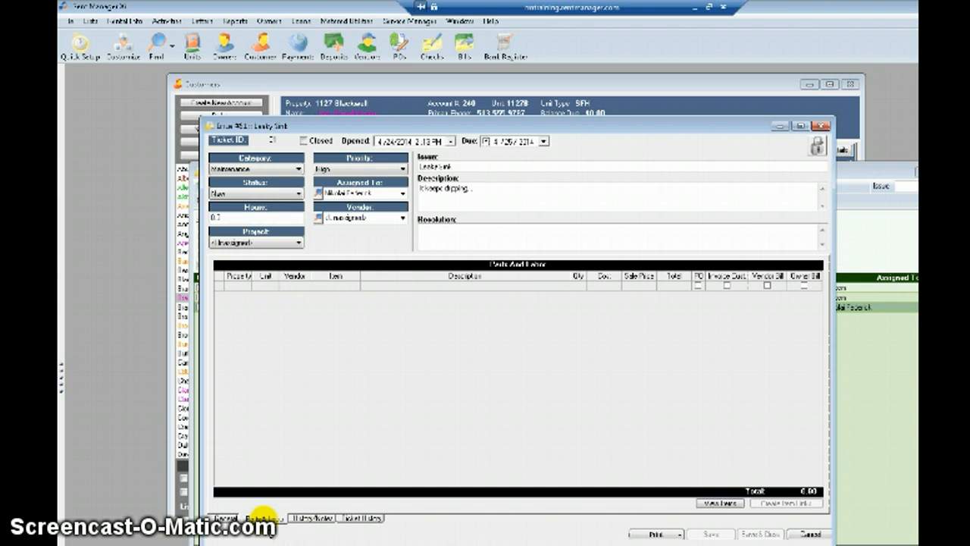
click(321, 519)
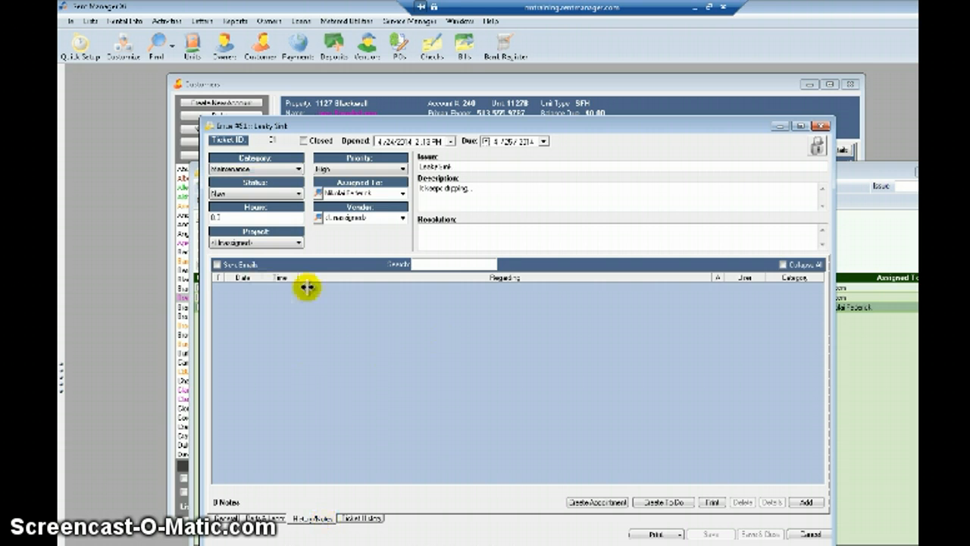
Add the note 'Went to unit. To customer was not home', then view Ticket History.
click(805, 503)
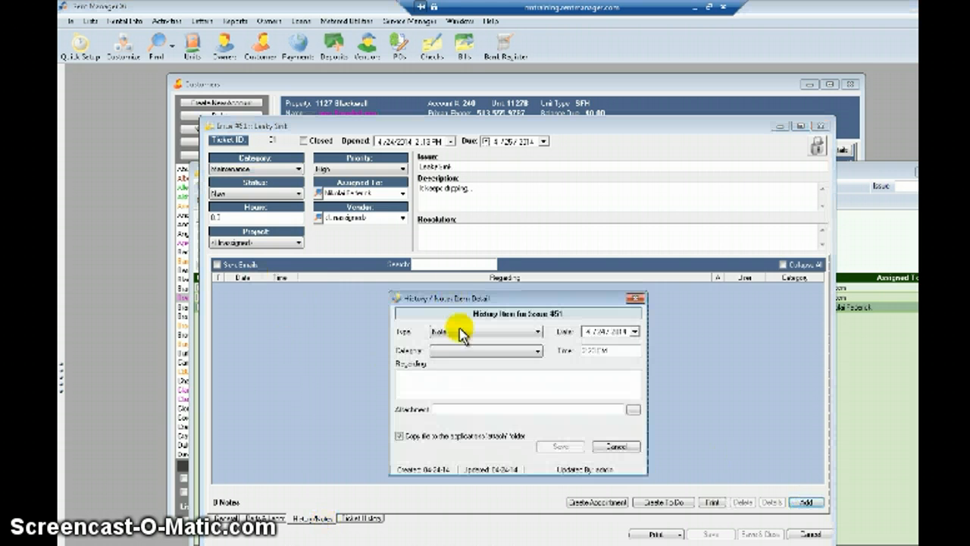
click(438, 377)
text(Went)
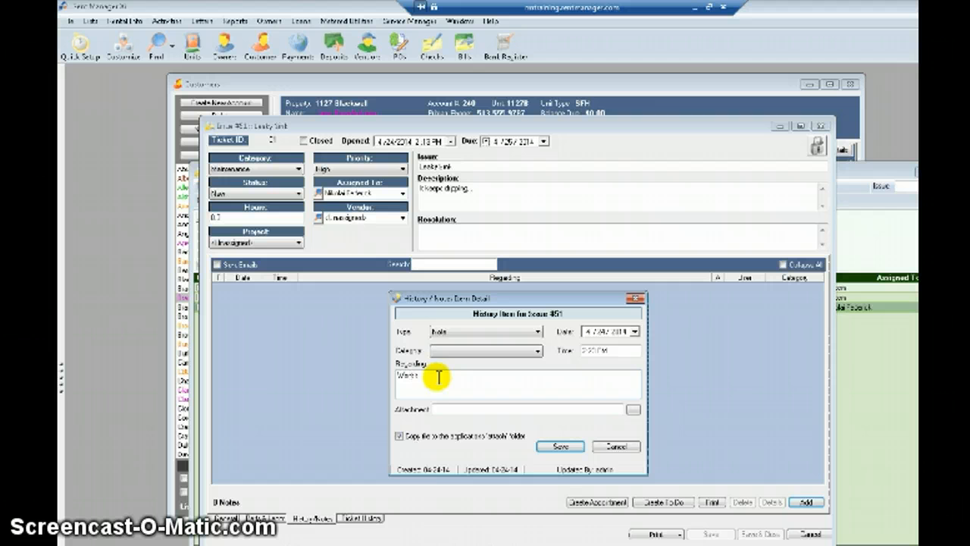
text( to unit. To customer was not home.)
click(506, 354)
click(507, 353)
click(559, 447)
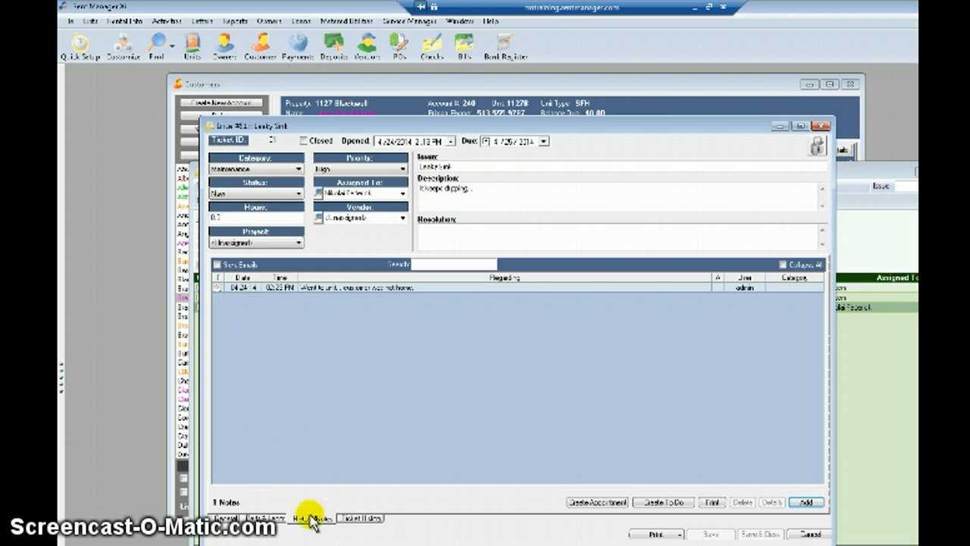
click(354, 518)
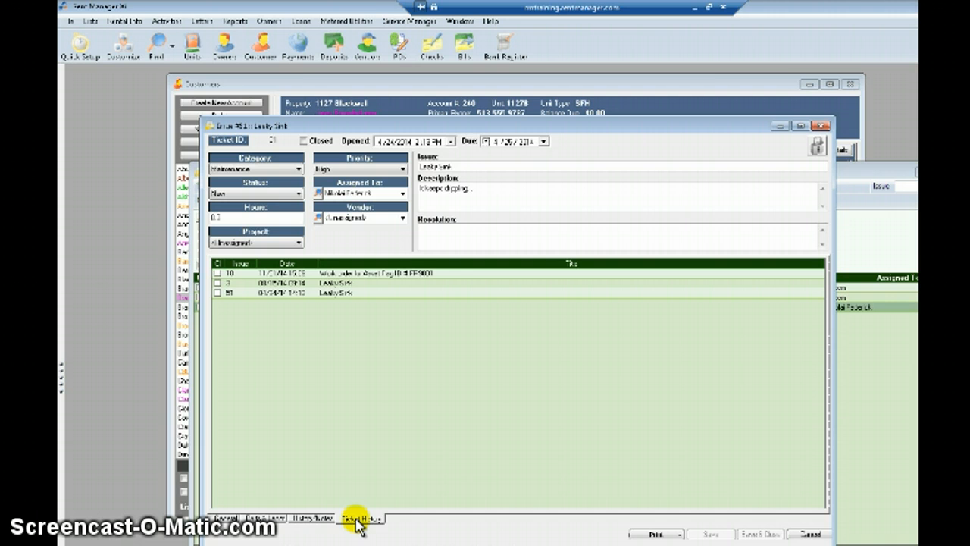
Open the earlier Leaky Sink ticket 3 from Ticket History, compare it, and close it.
click(320, 296)
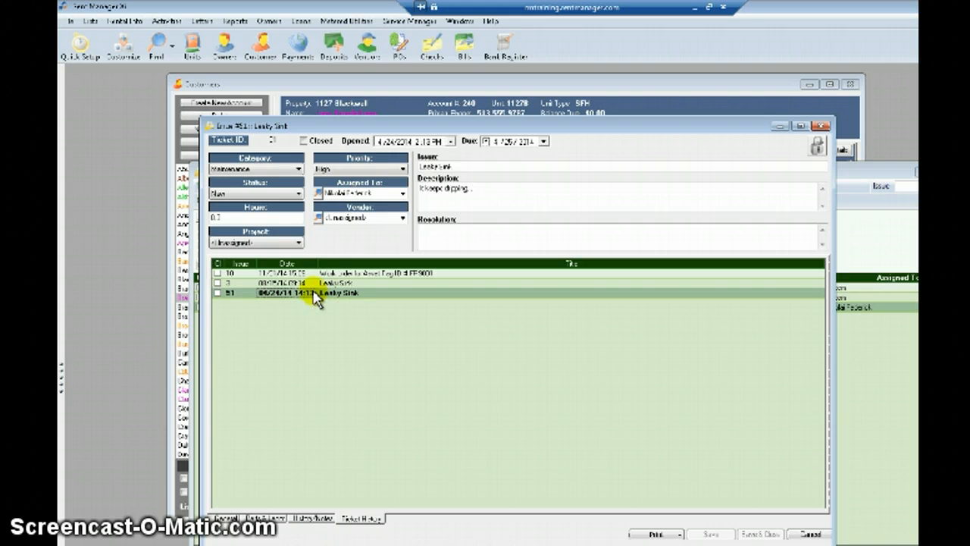
click(316, 282)
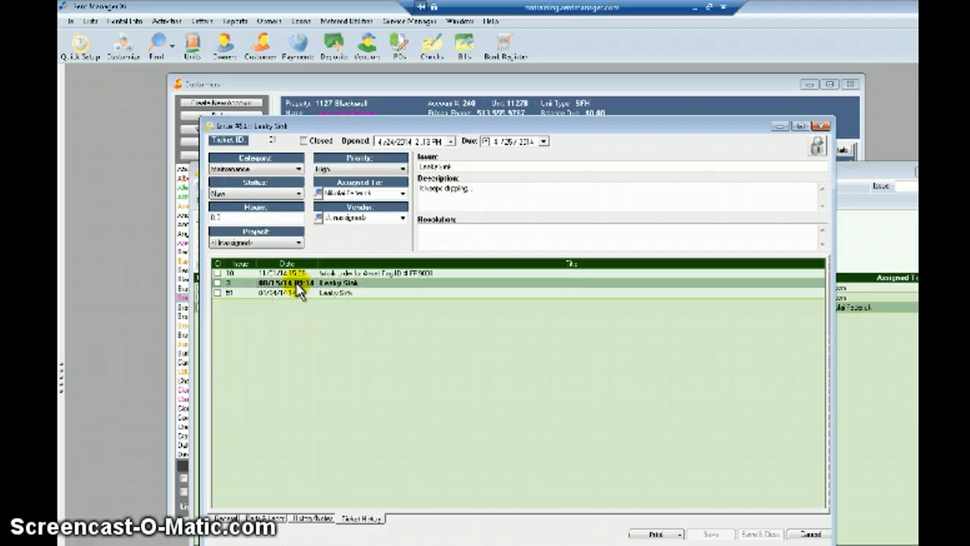
double_click(297, 283)
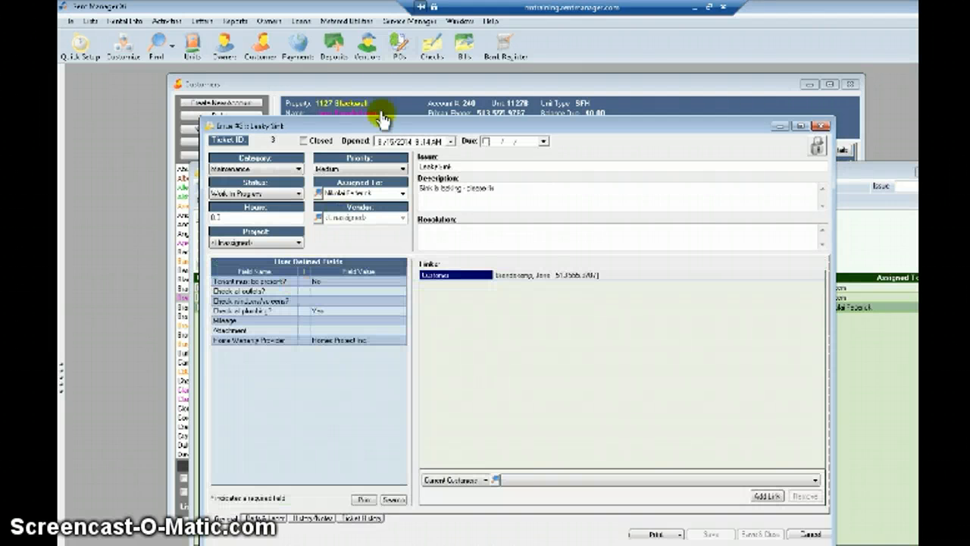
drag(377, 123, 552, 101)
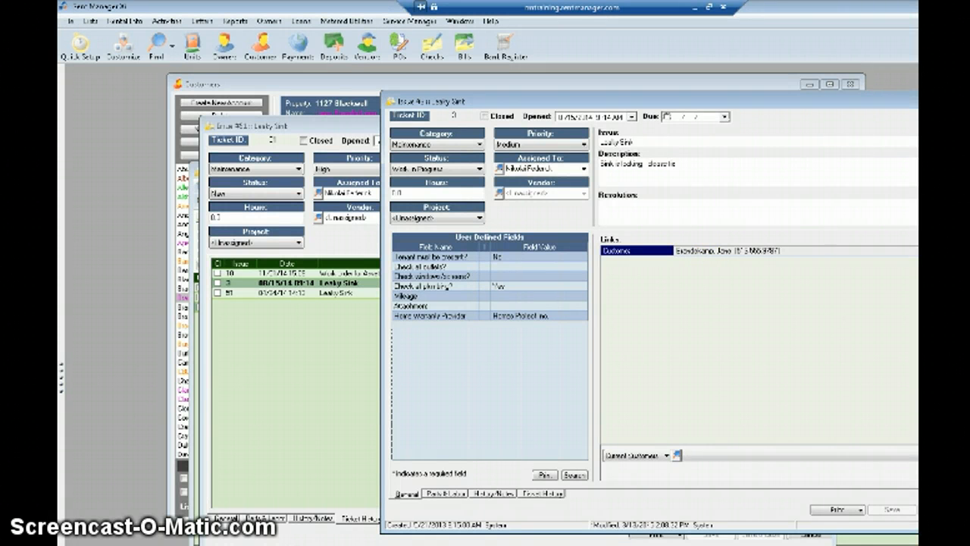
click(969, 101)
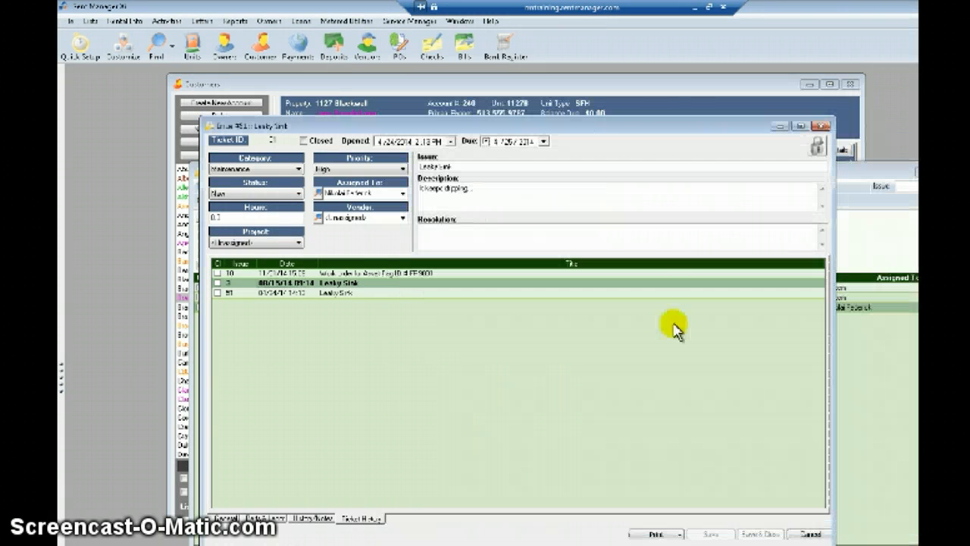
Open and review work order ticket 10, close it, then close ticket #51.
click(350, 275)
double_click(350, 275)
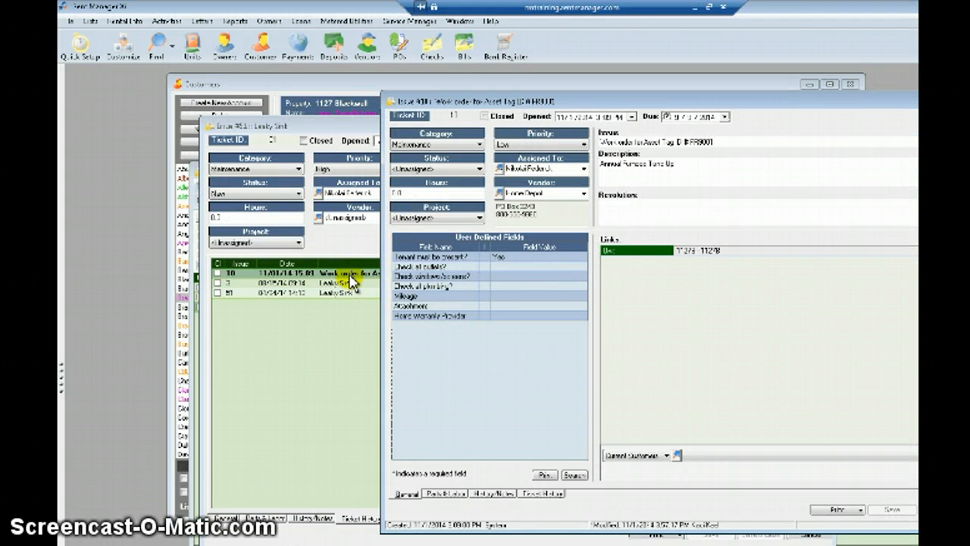
drag(639, 101, 746, 101)
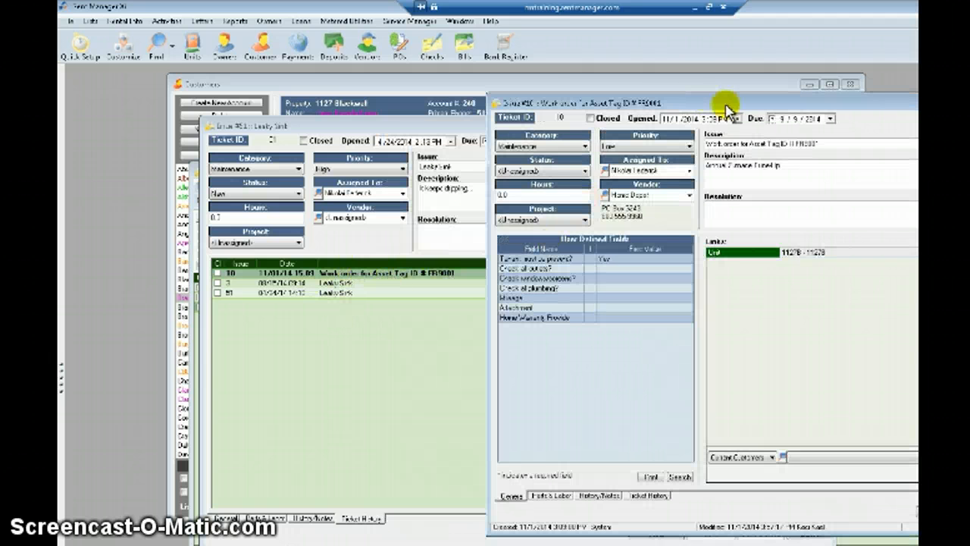
drag(747, 109, 634, 93)
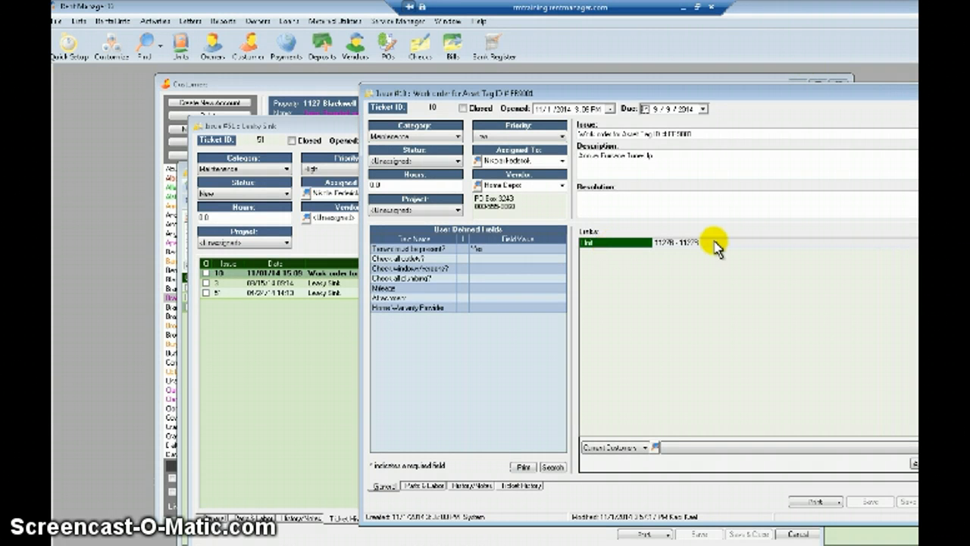
click(969, 93)
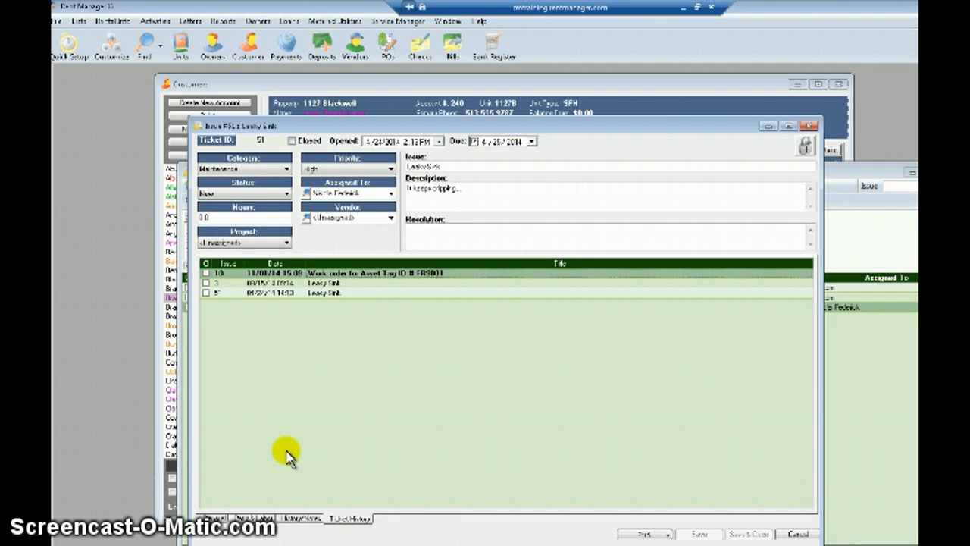
click(808, 126)
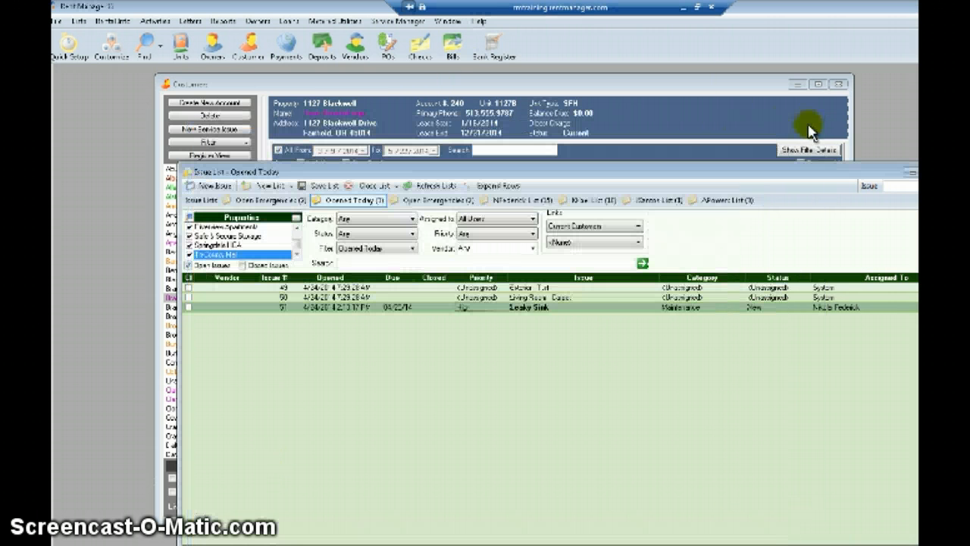
Open the Rental Units list from the Rental Units menu and move its window lower and right.
click(295, 85)
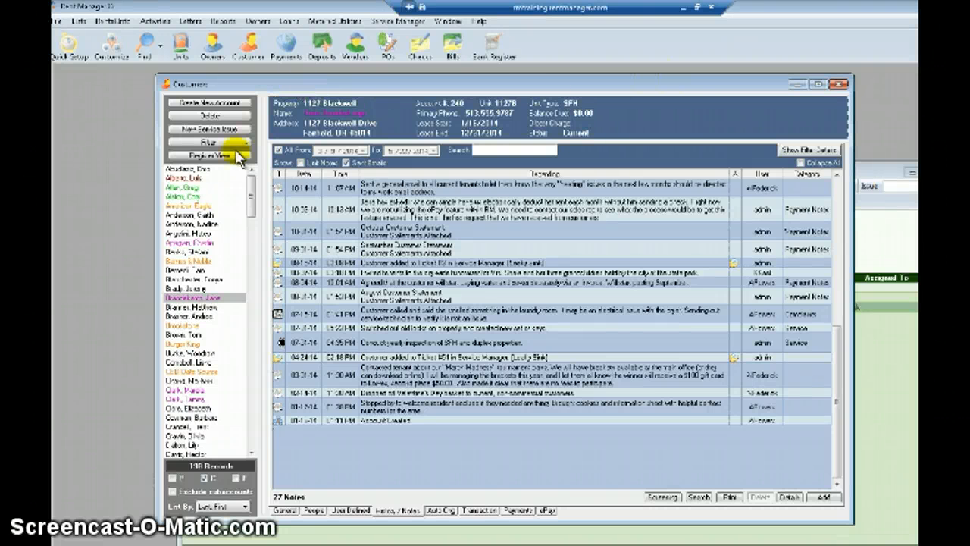
click(108, 22)
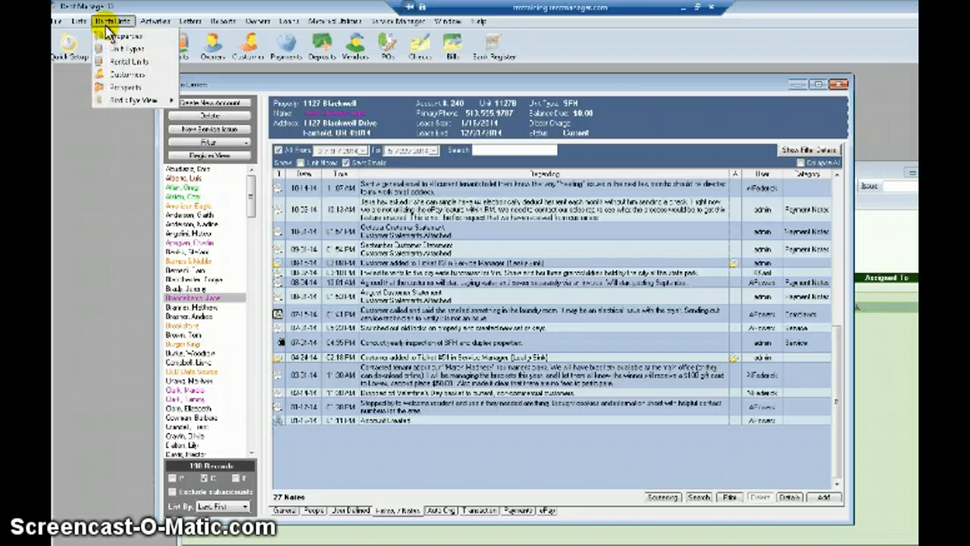
click(122, 62)
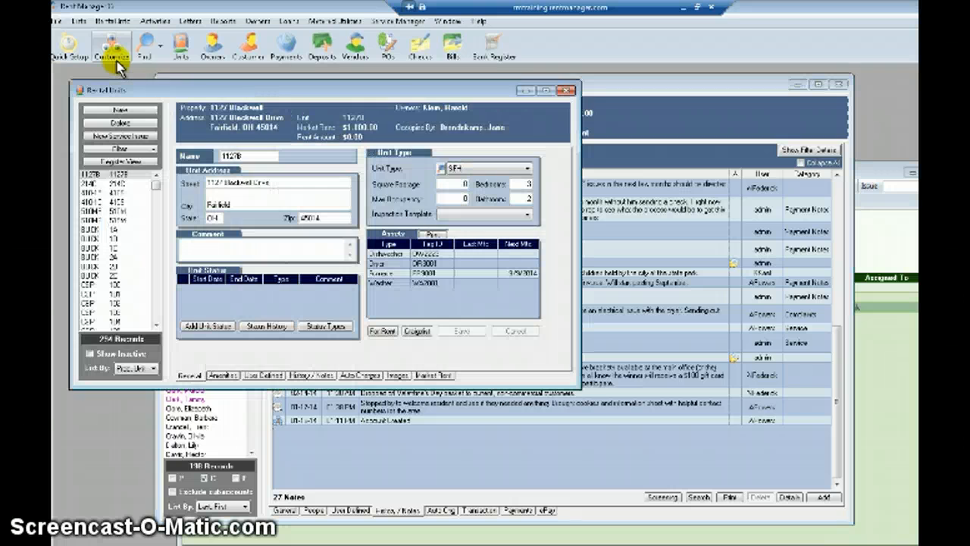
drag(286, 87, 455, 165)
Scroll the unit list and bring up Crestview Estates unit Lot 10.
drag(320, 264, 324, 279)
click(277, 317)
click(276, 326)
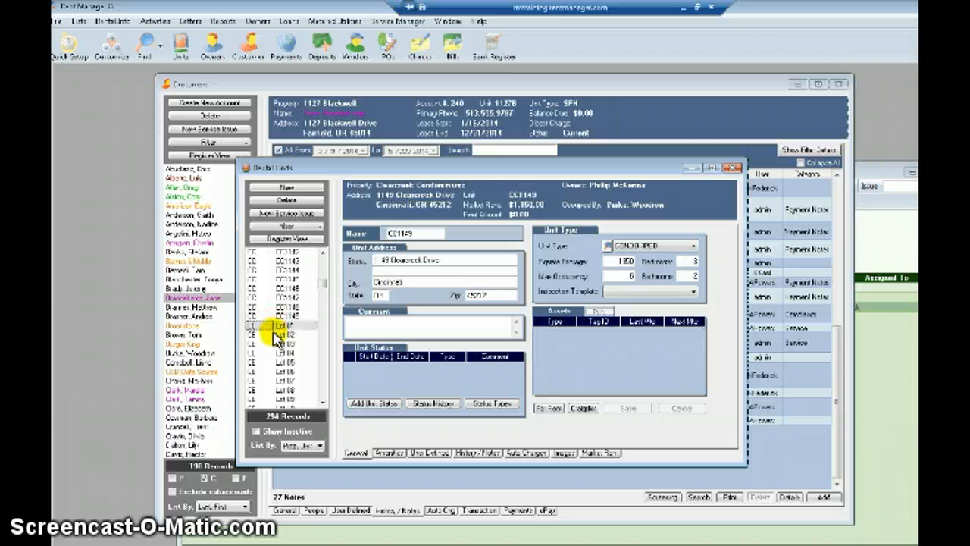
click(274, 362)
scroll(274, 358, down, 2)
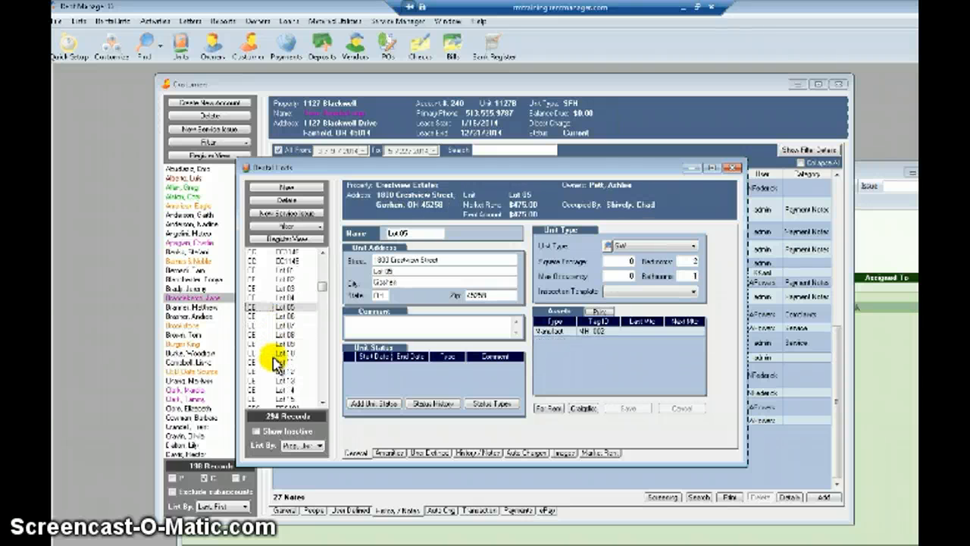
click(275, 354)
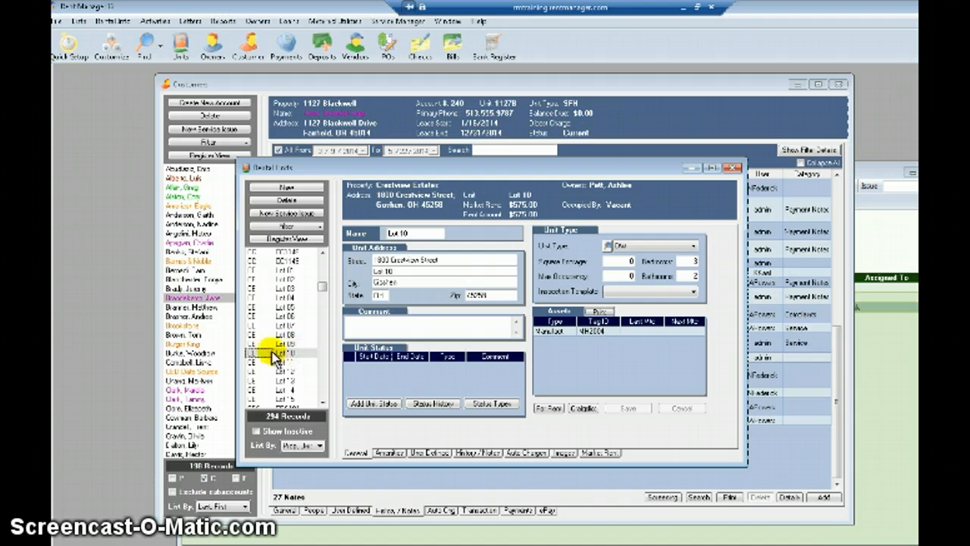
Start a new service issue for Lot 10, then show issue 51 Leaky Sink's Parts/Labor charges.
click(288, 214)
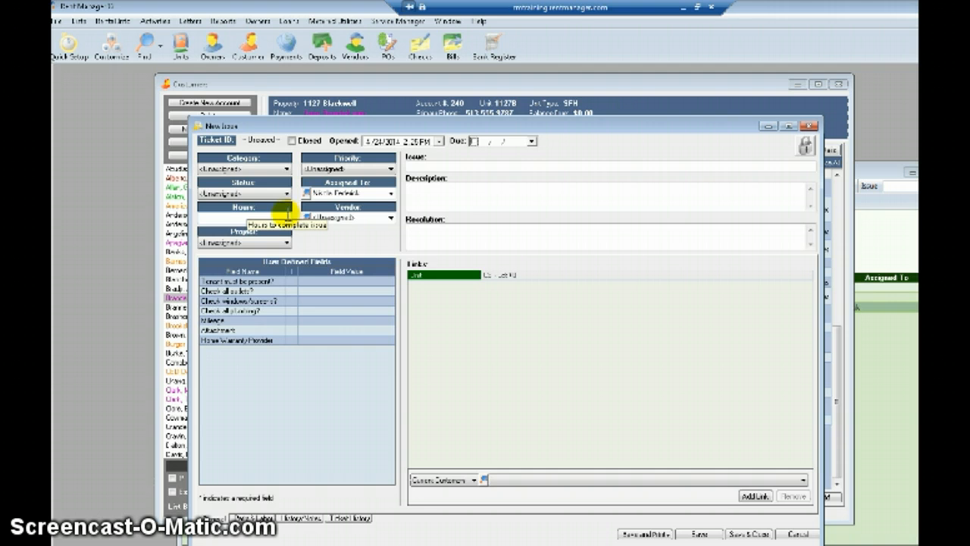
drag(282, 124, 359, 131)
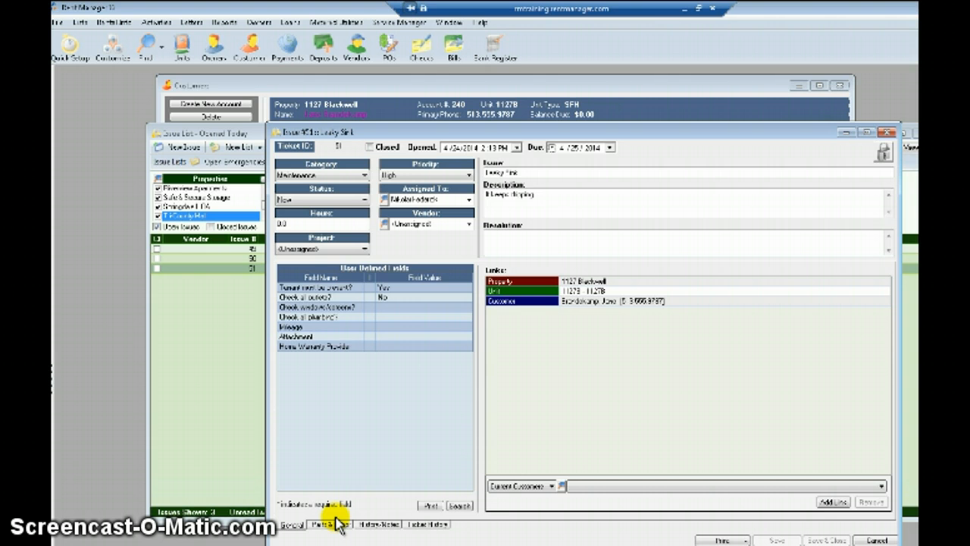
click(331, 525)
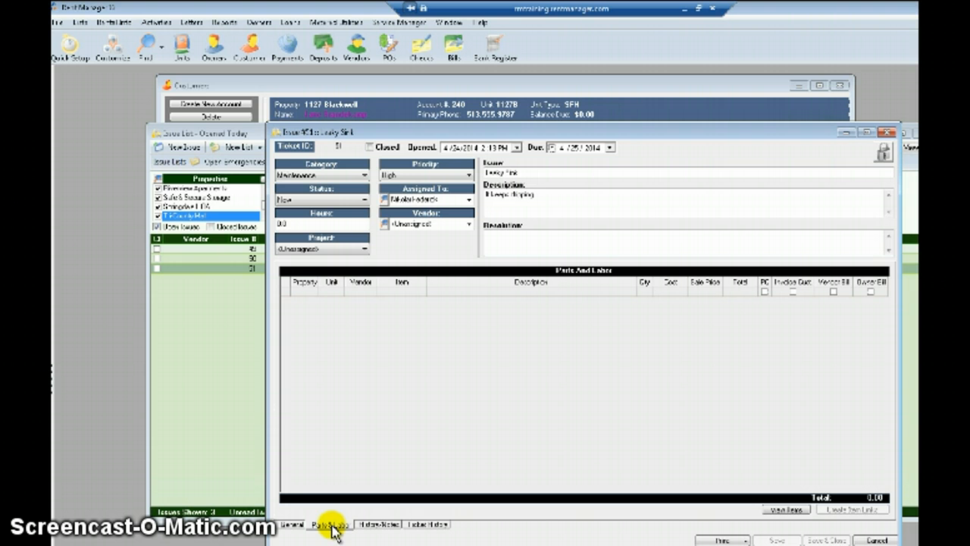
click(313, 294)
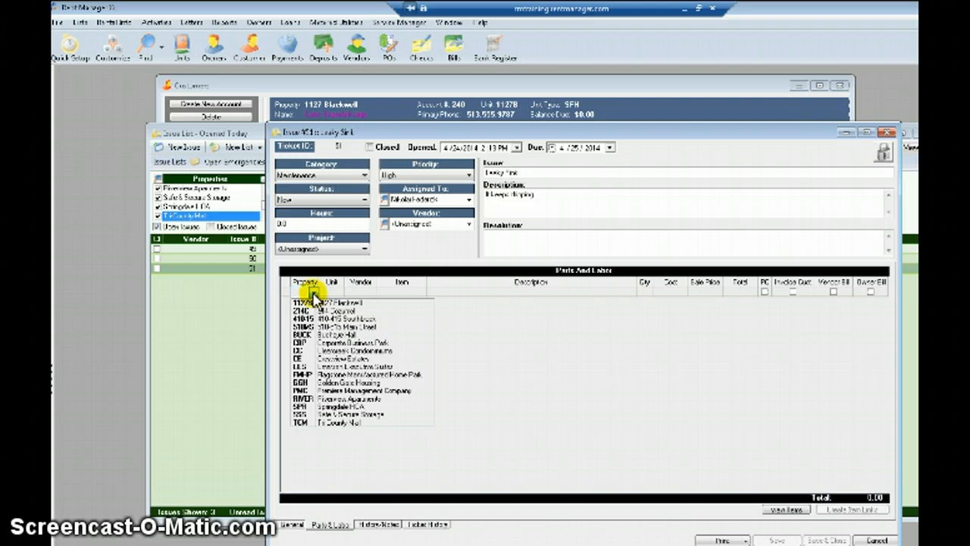
click(313, 303)
click(335, 291)
click(340, 293)
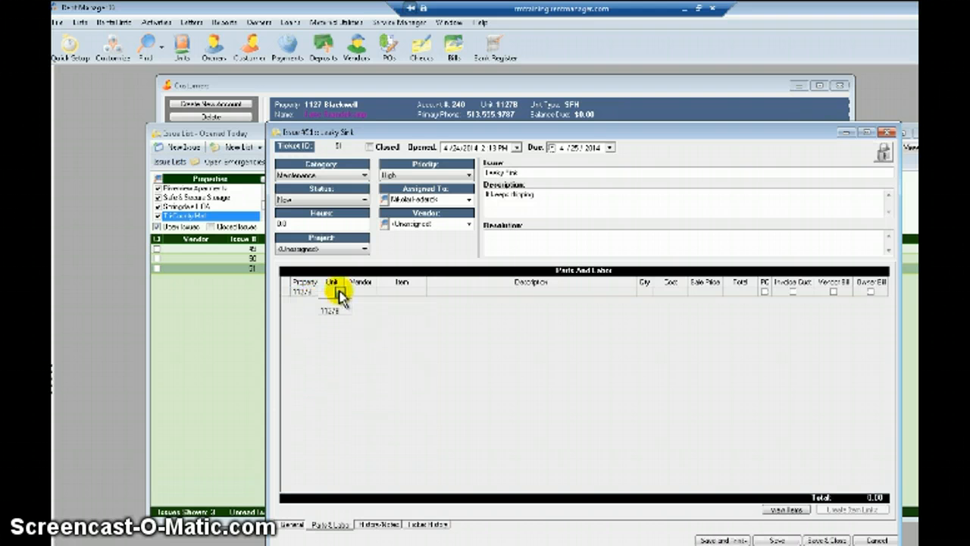
click(334, 310)
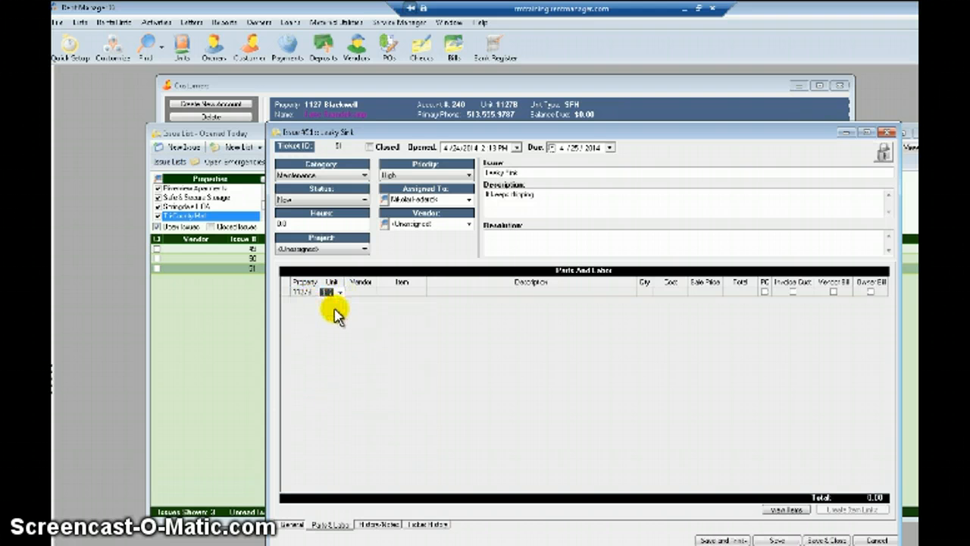
Choose a vendor for the charge line from the vendor drop-down.
click(372, 294)
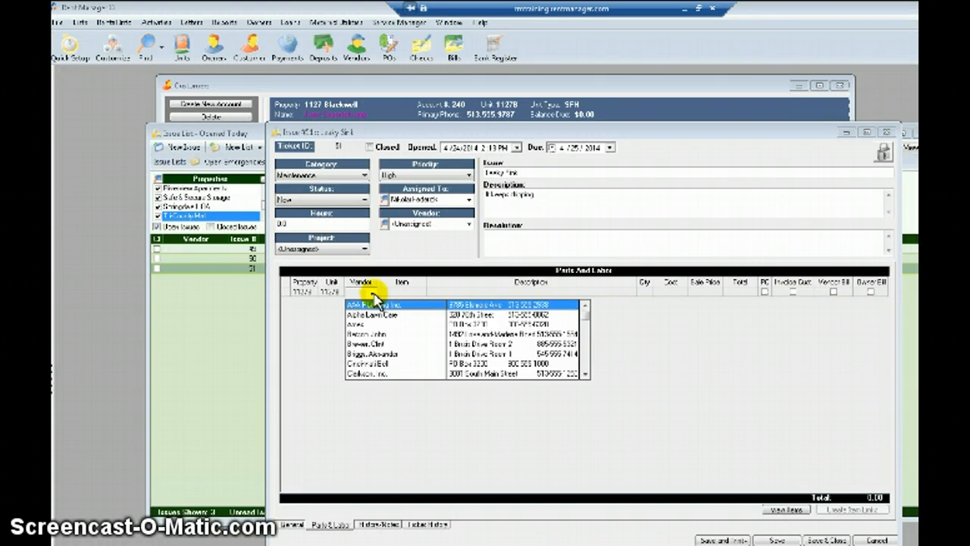
click(364, 337)
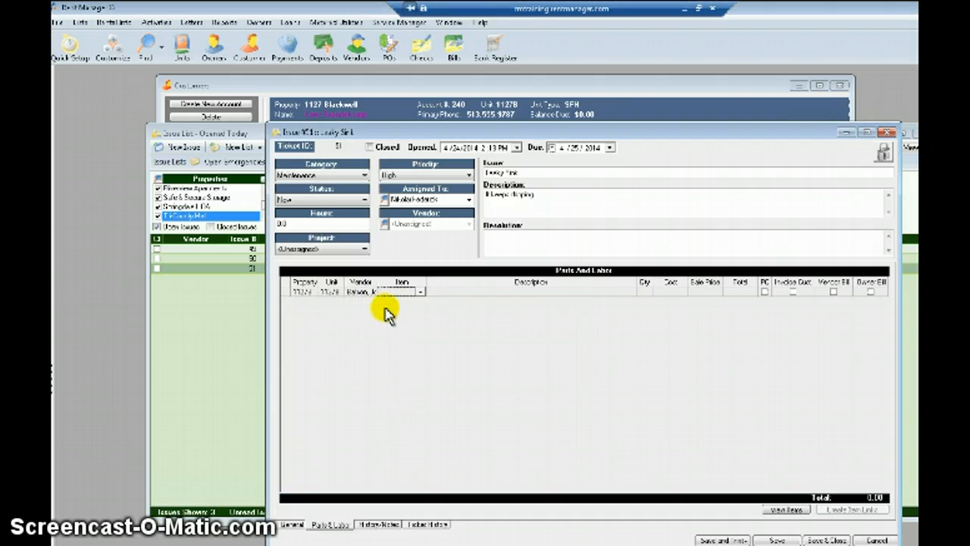
click(364, 291)
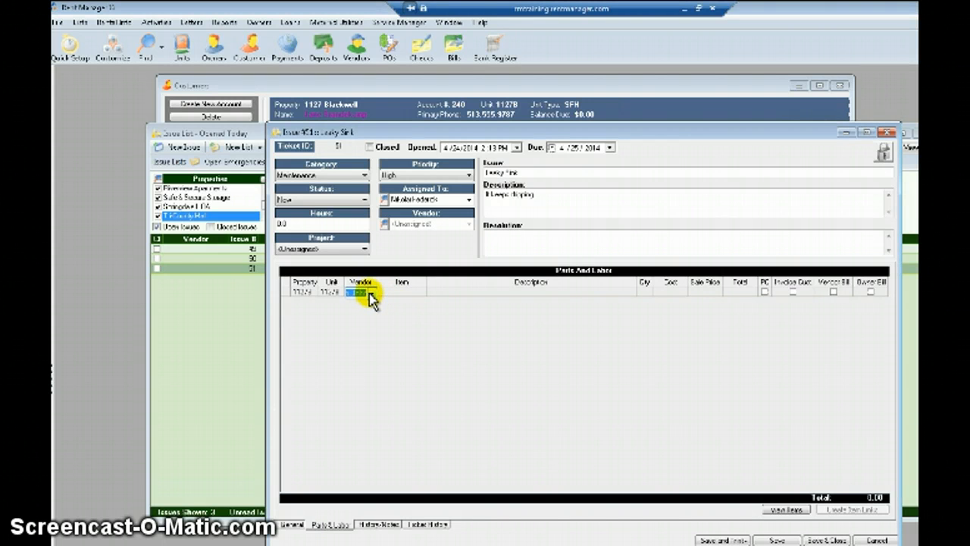
double_click(370, 293)
click(363, 17)
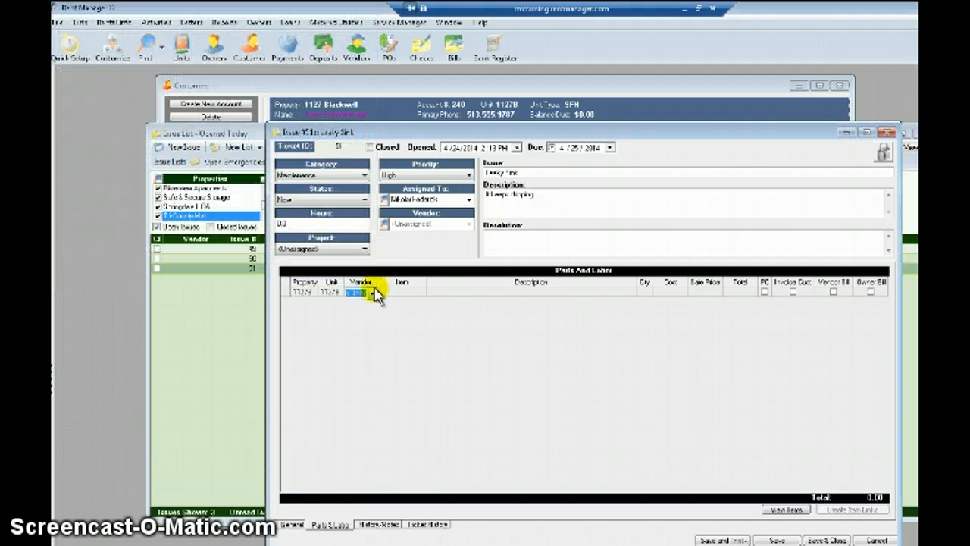
Widen the Vendor column, review the vendor list and bring up the Find Vendor search.
drag(377, 282, 397, 279)
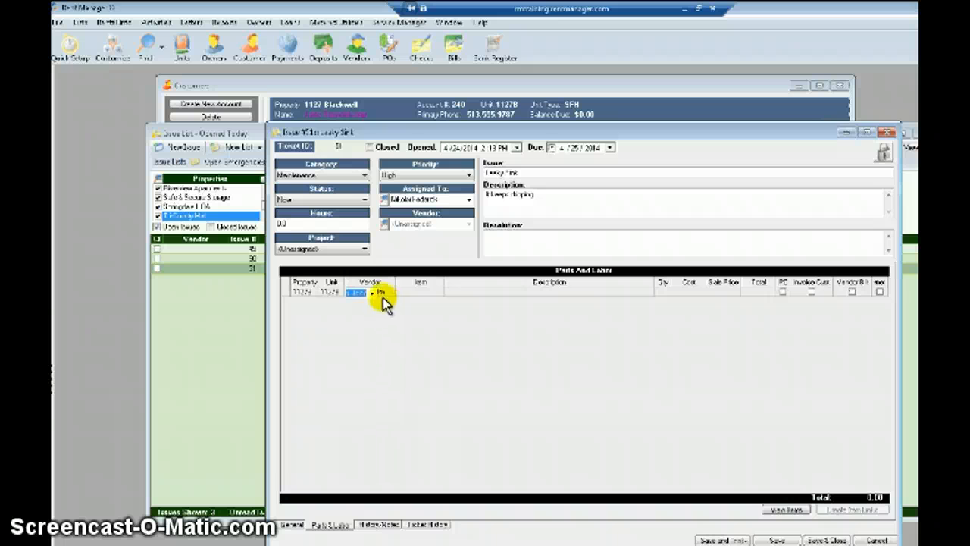
click(377, 294)
click(379, 294)
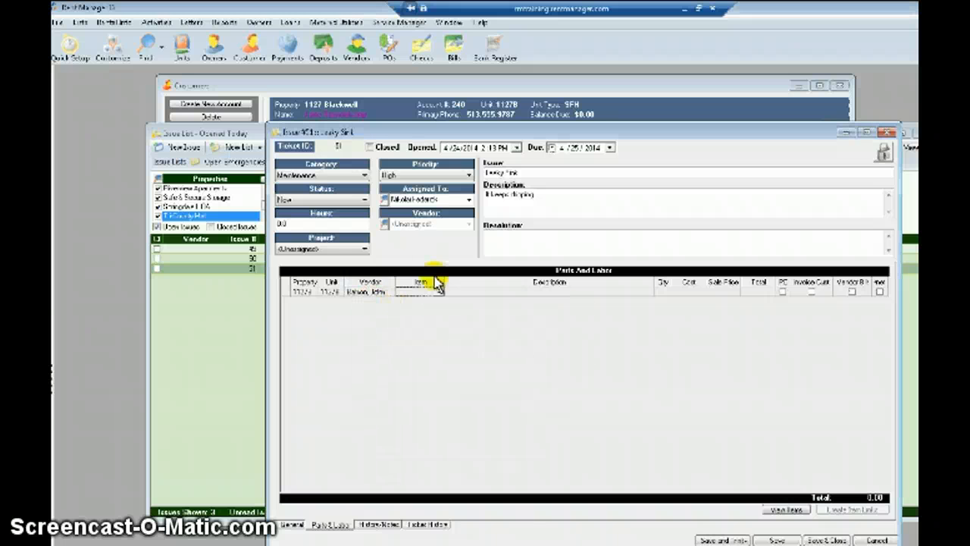
click(391, 295)
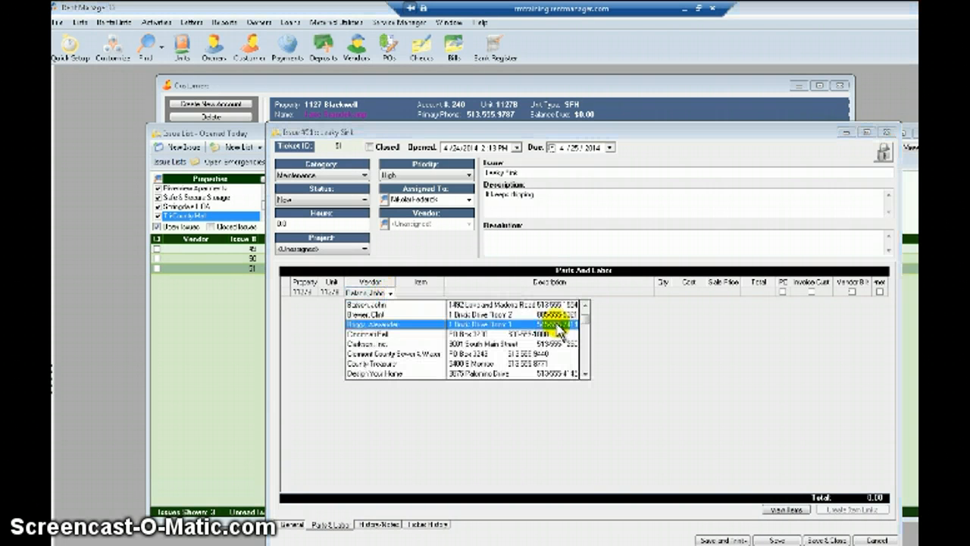
scroll(587, 322, down, 10)
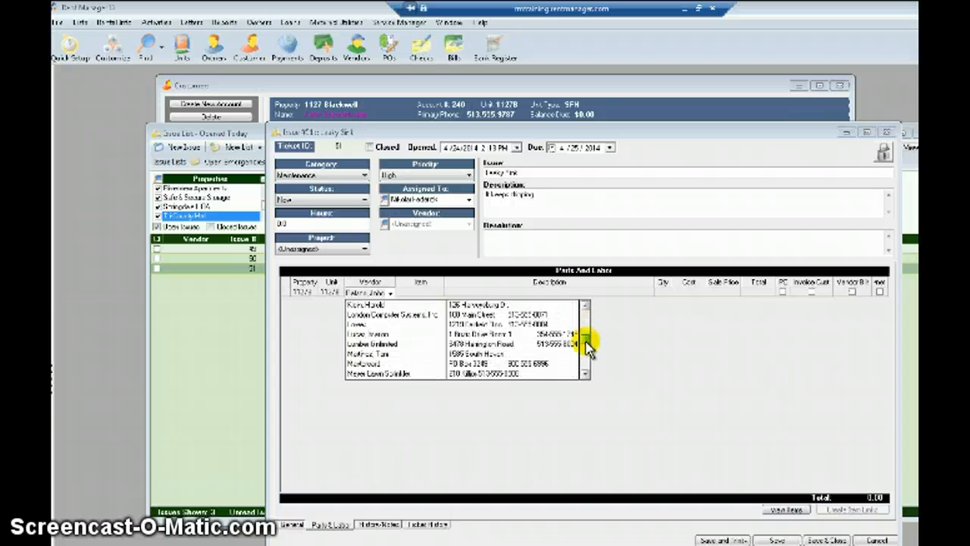
scroll(587, 333, up, 10)
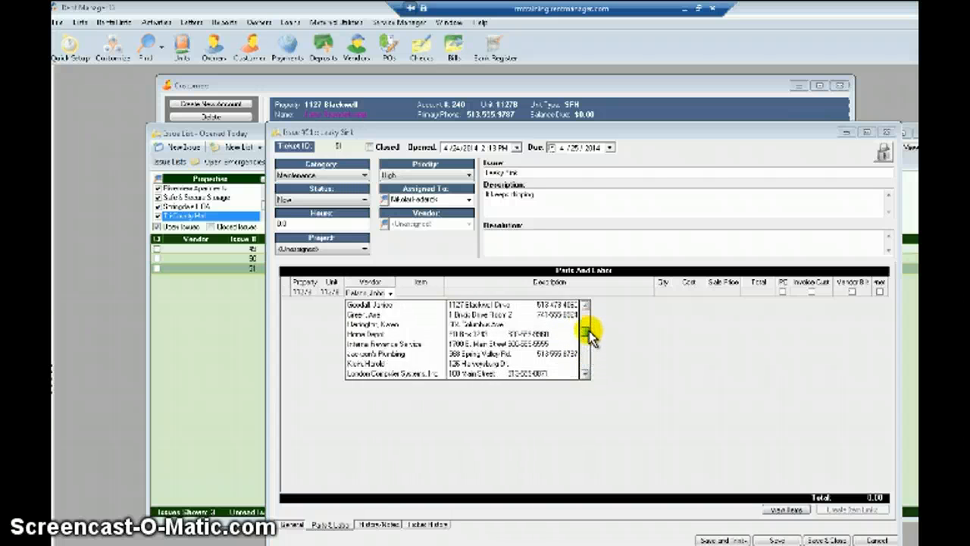
click(369, 292)
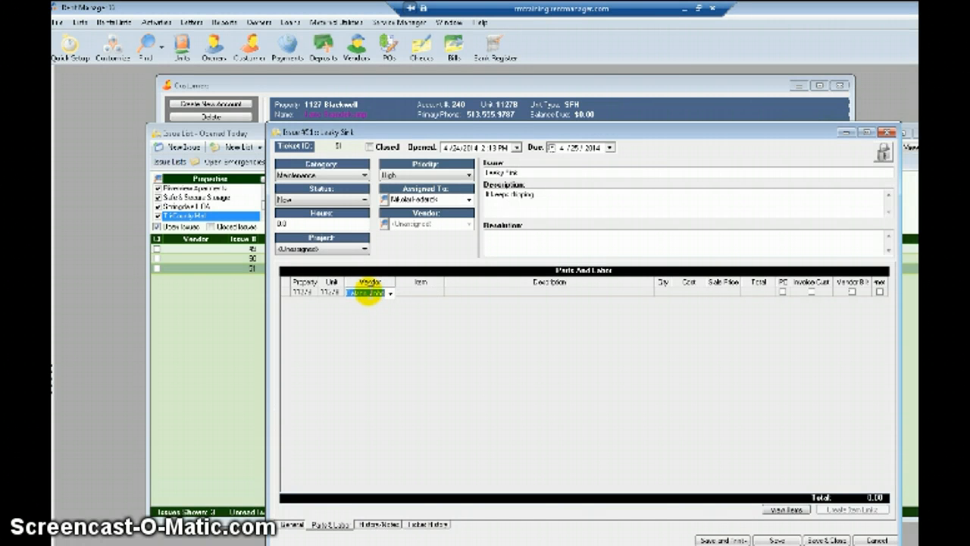
double_click(369, 294)
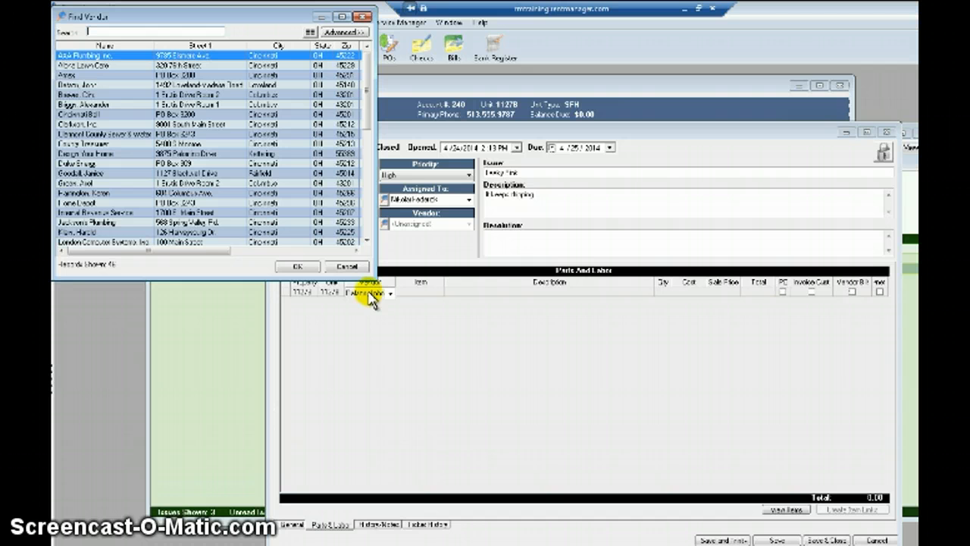
Search Find Vendor for 'batson' and set the matching vendor on the charge line.
text(batson)
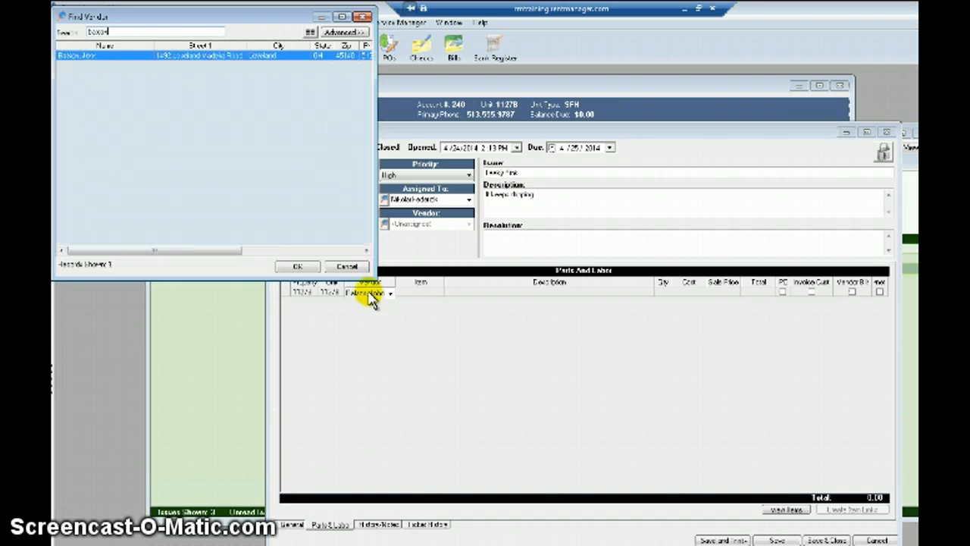
double_click(119, 56)
click(415, 292)
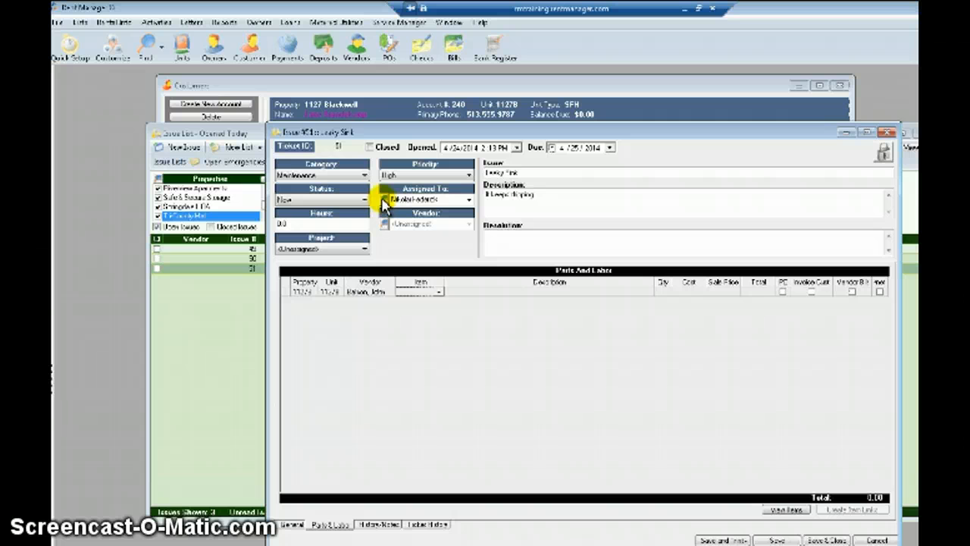
click(378, 296)
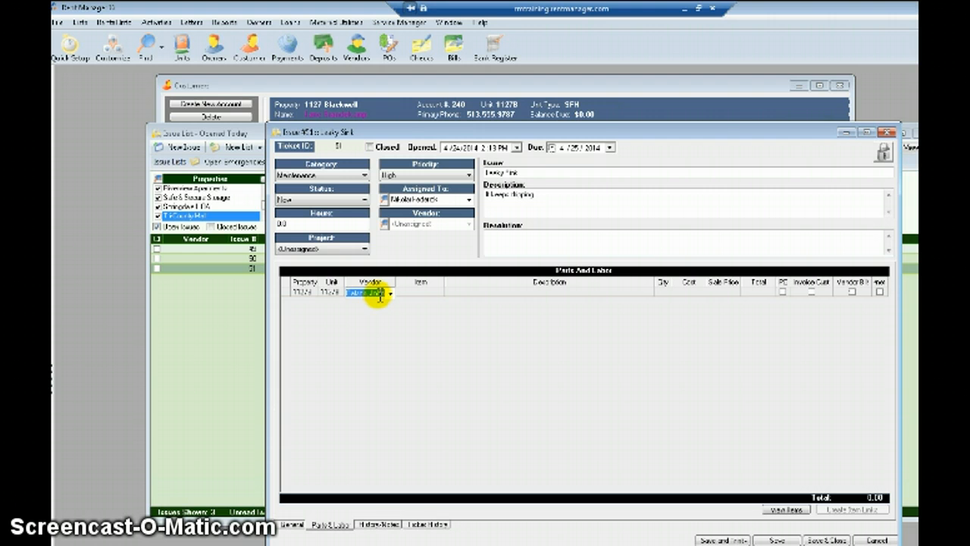
click(424, 290)
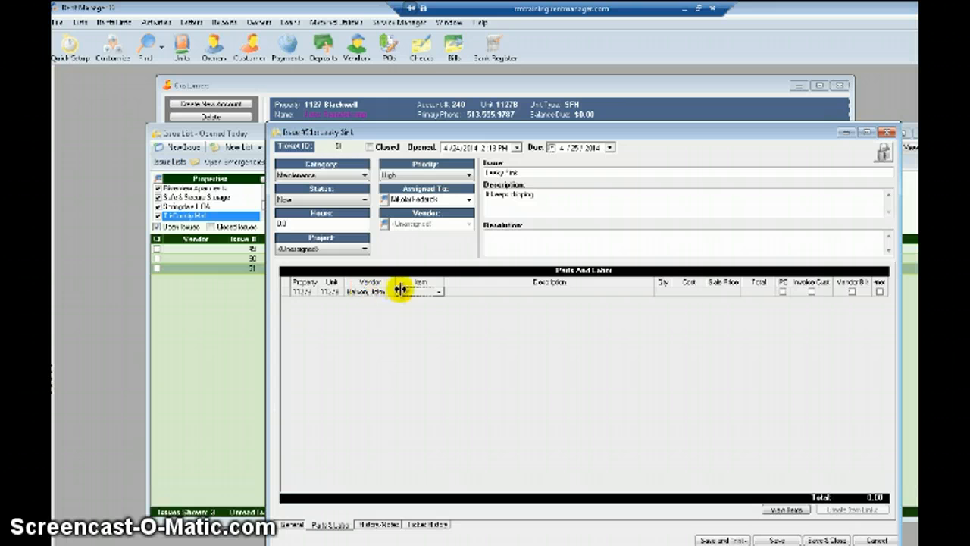
click(438, 293)
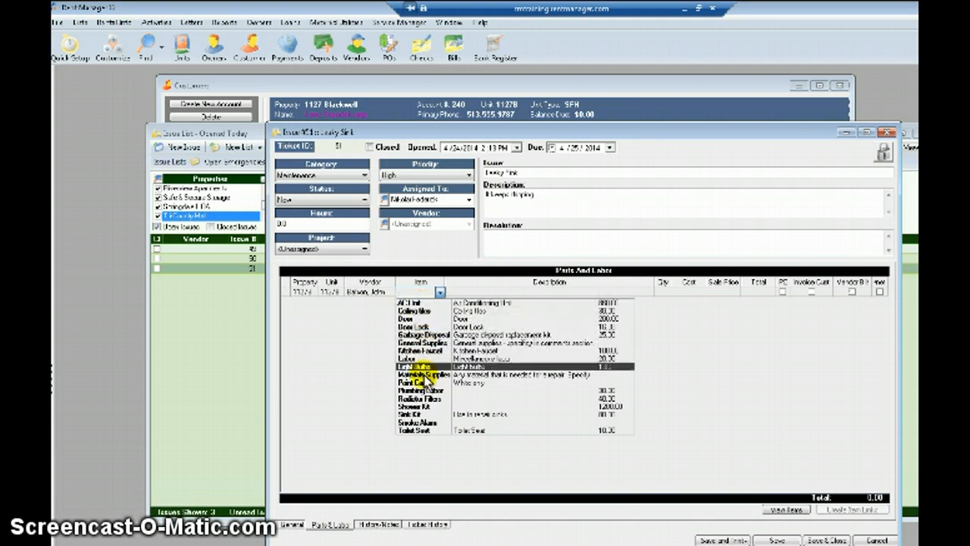
click(370, 355)
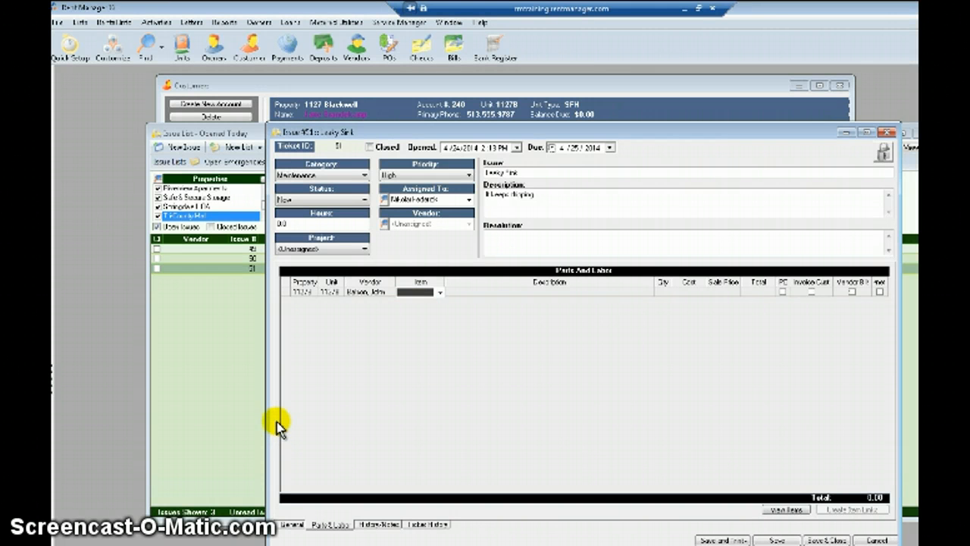
click(782, 513)
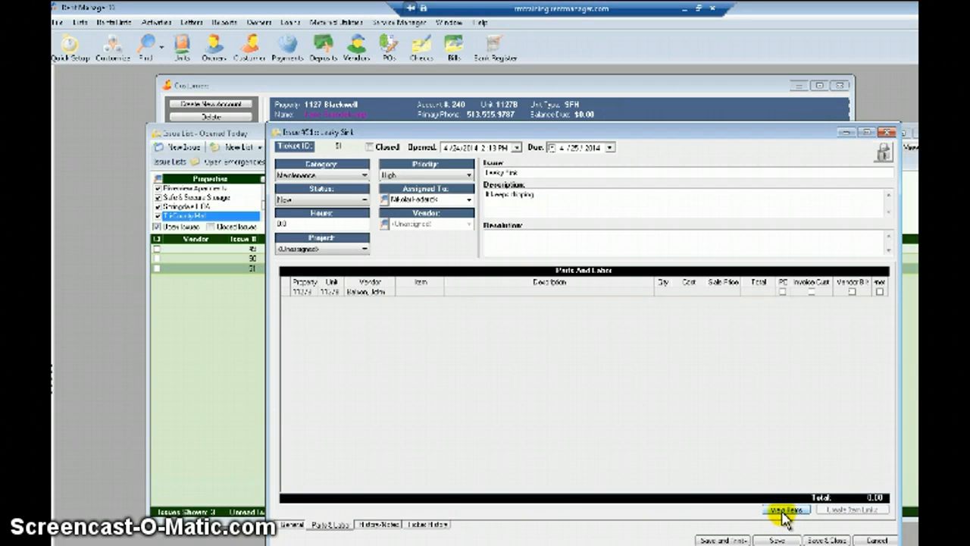
View the full catalog of parts and labor items.
click(783, 513)
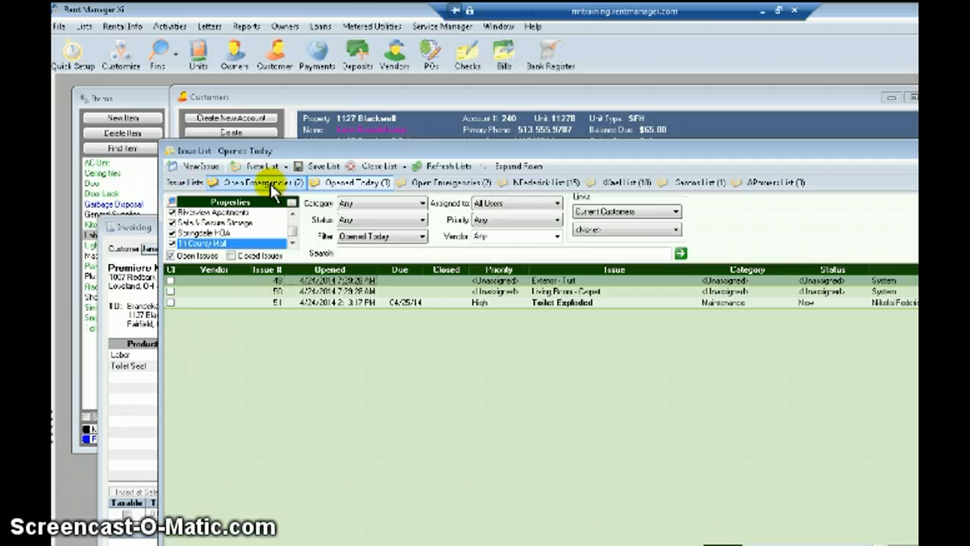
Open Service Manager's Recurring Issue List and drag its window larger.
click(424, 26)
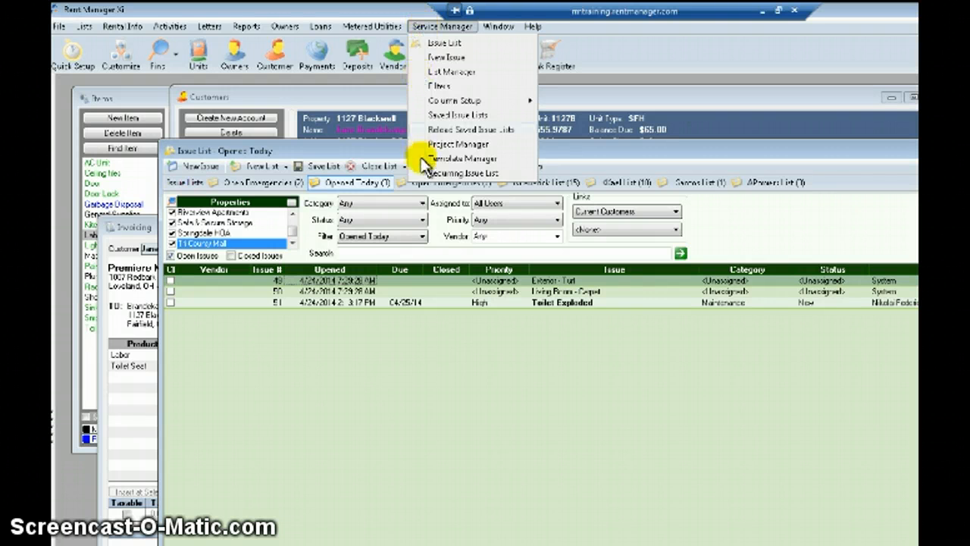
click(439, 174)
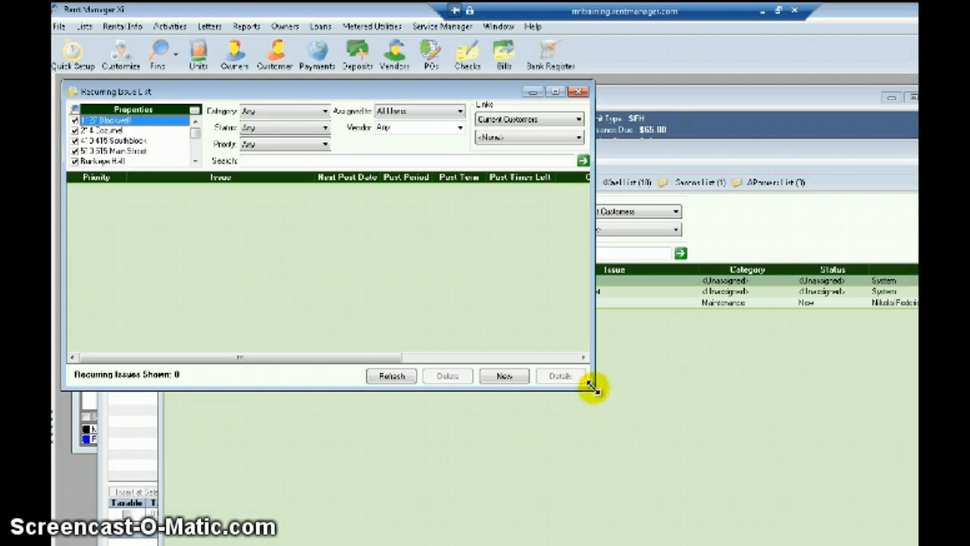
drag(592, 387, 751, 475)
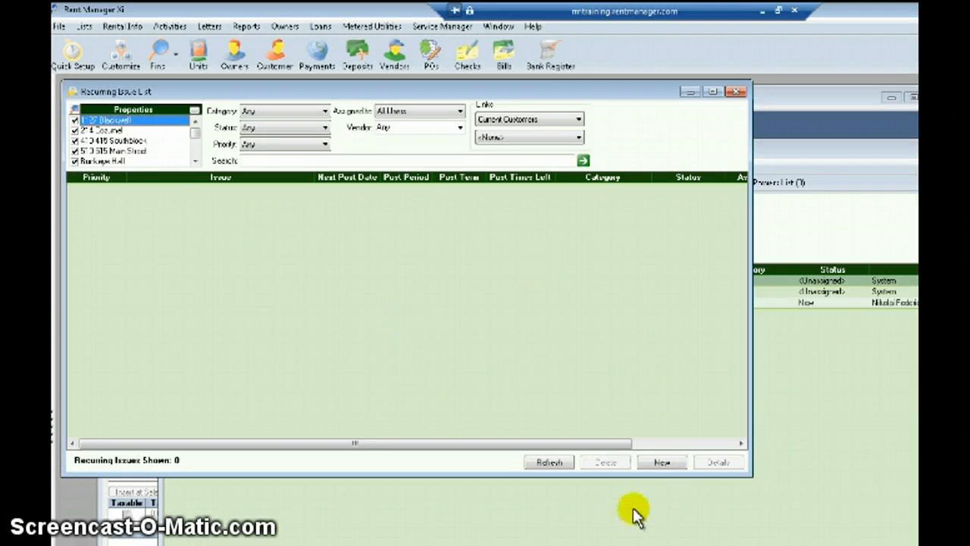
Create a new recurring issue with 6 posts, repeating every 2 weeks, due immediately.
click(661, 462)
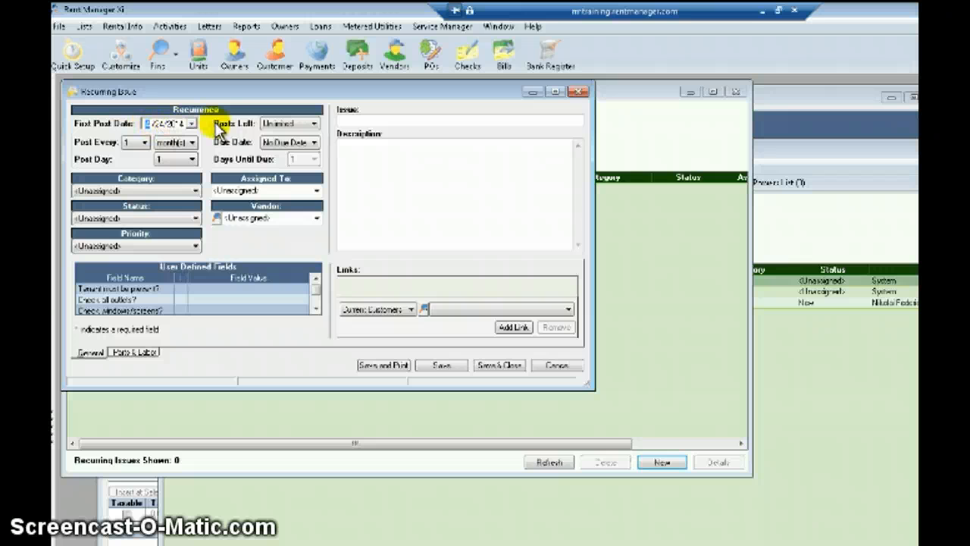
click(278, 129)
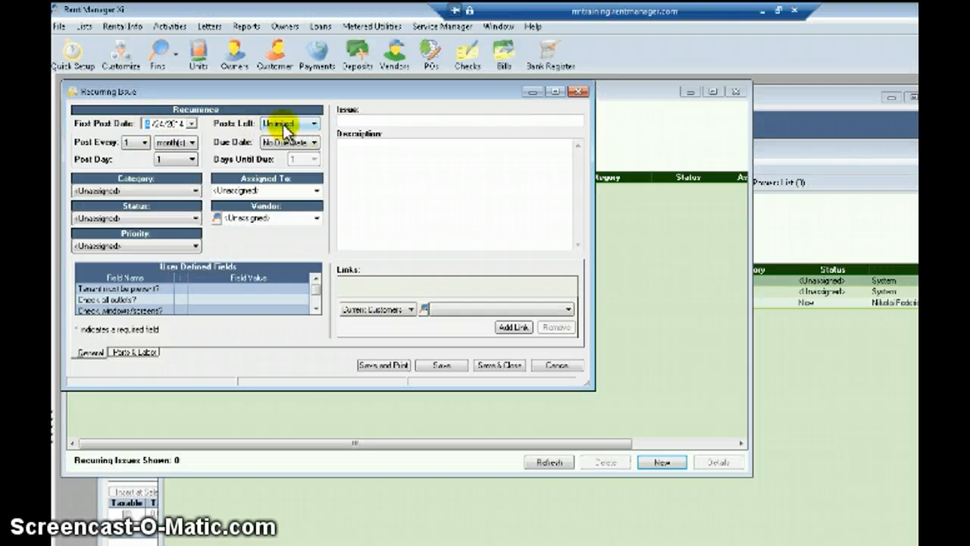
click(286, 132)
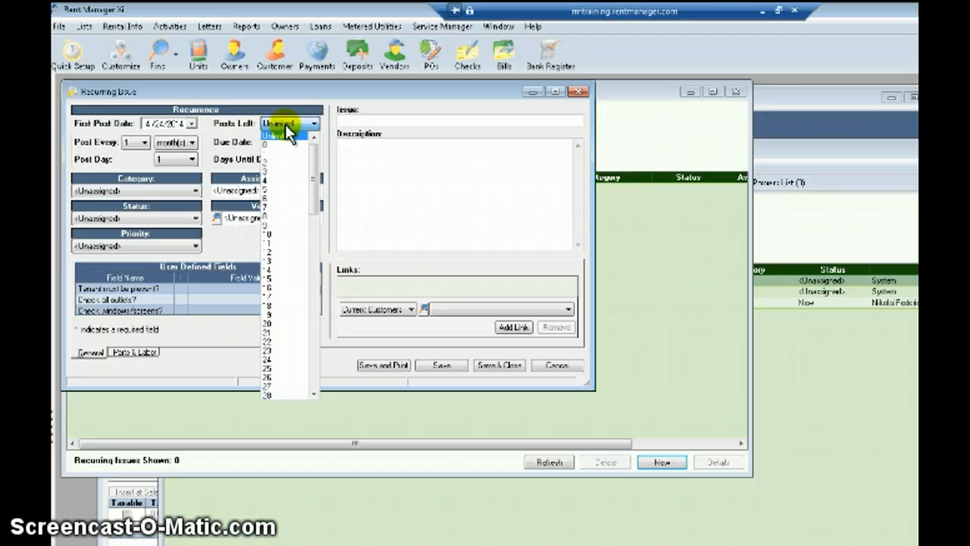
click(268, 200)
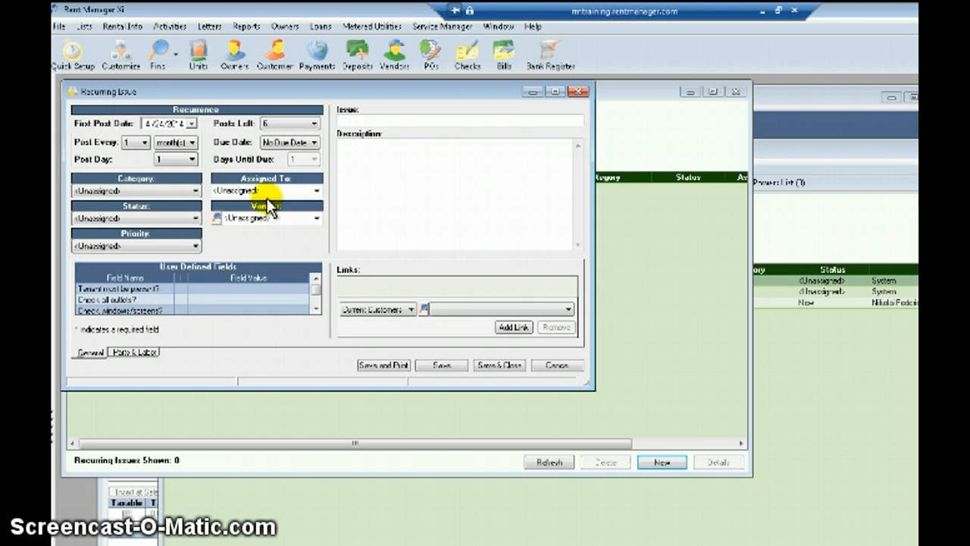
click(142, 144)
click(136, 150)
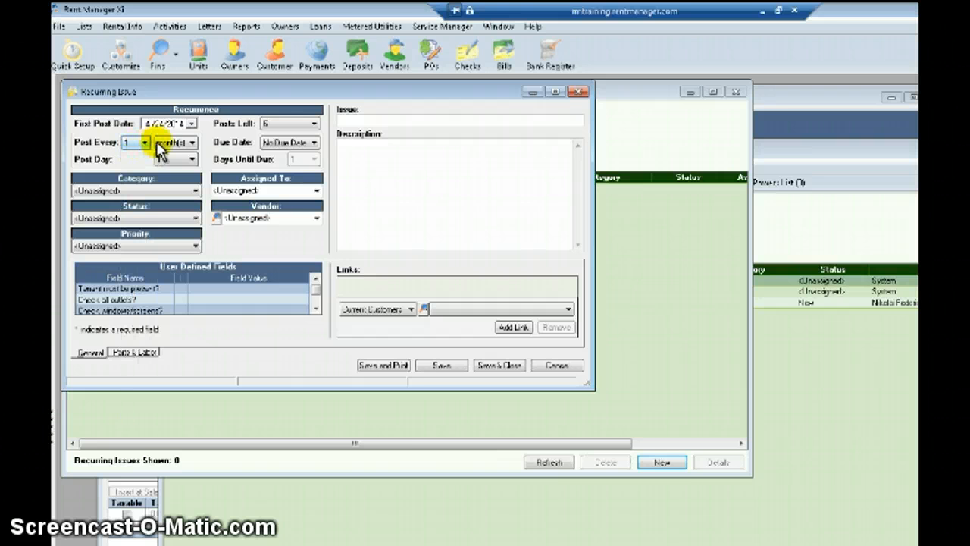
click(169, 144)
click(168, 163)
click(134, 144)
click(129, 163)
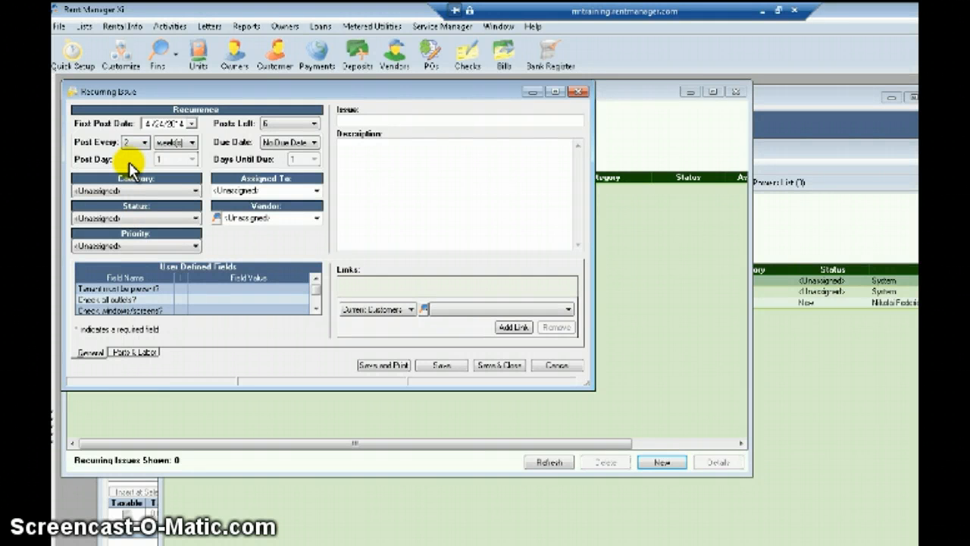
click(274, 144)
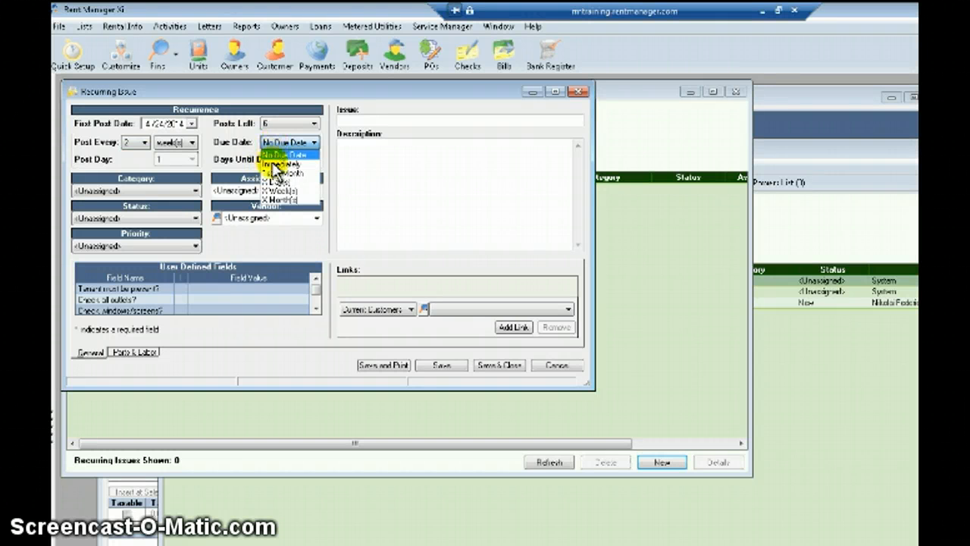
click(274, 164)
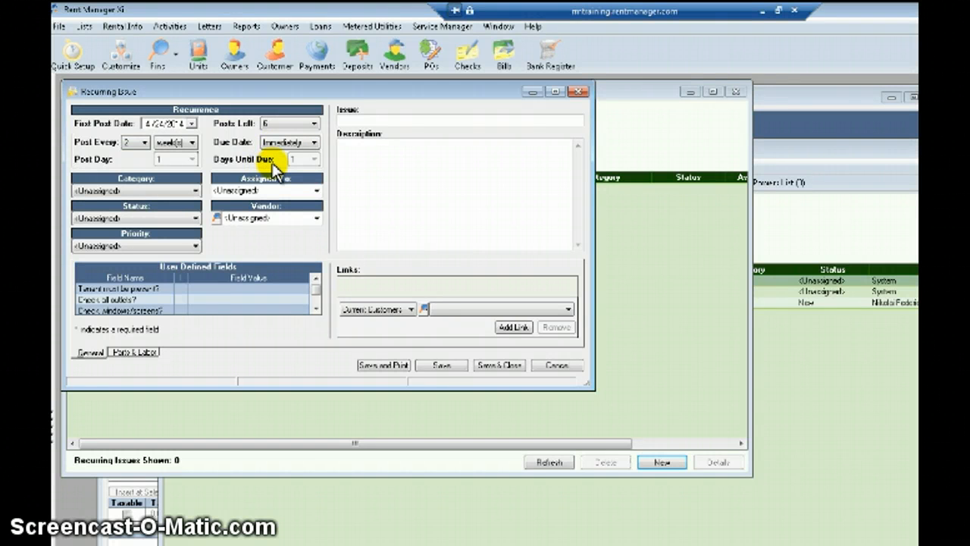
Set category Property Wide, status New, no assignee, vendor Alpha Lawn Care, priority Low.
click(125, 190)
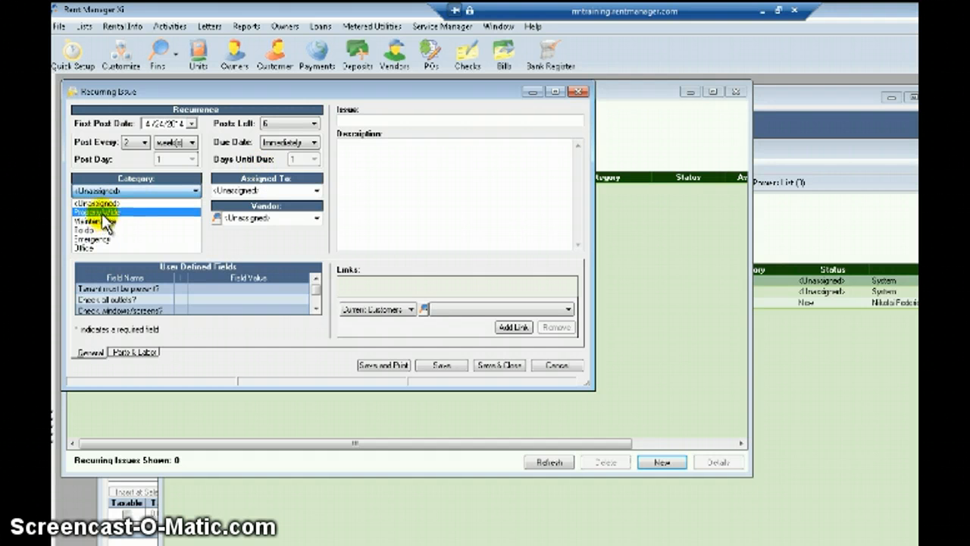
click(95, 212)
click(156, 217)
click(113, 238)
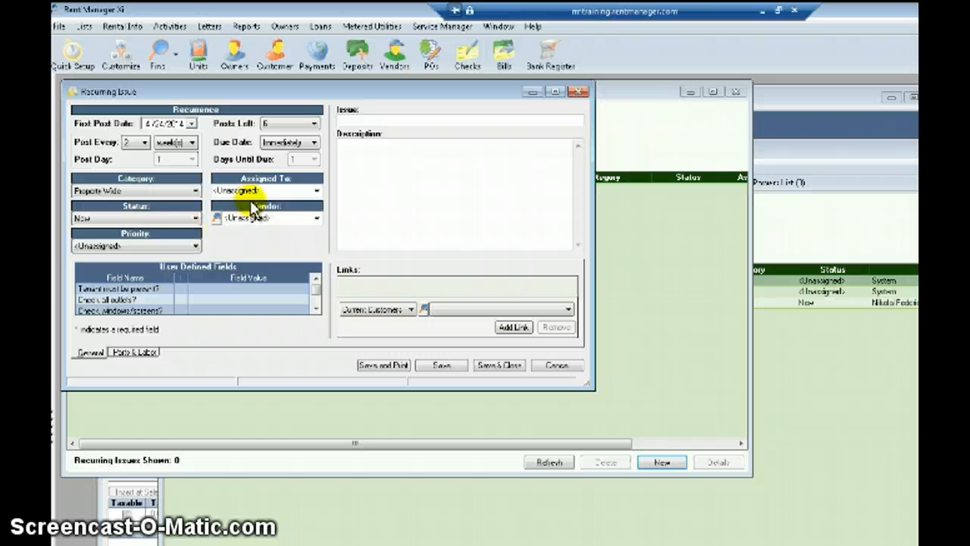
click(319, 190)
click(230, 200)
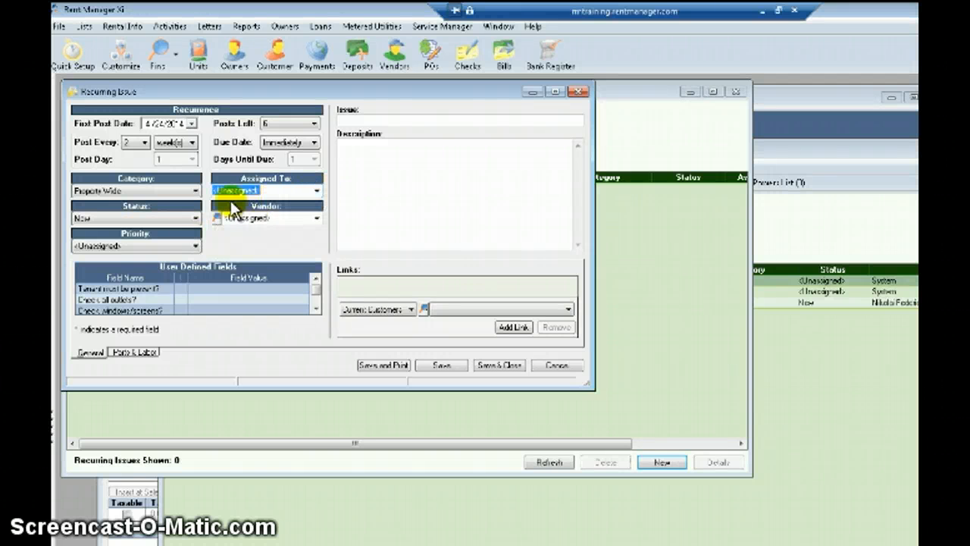
click(316, 219)
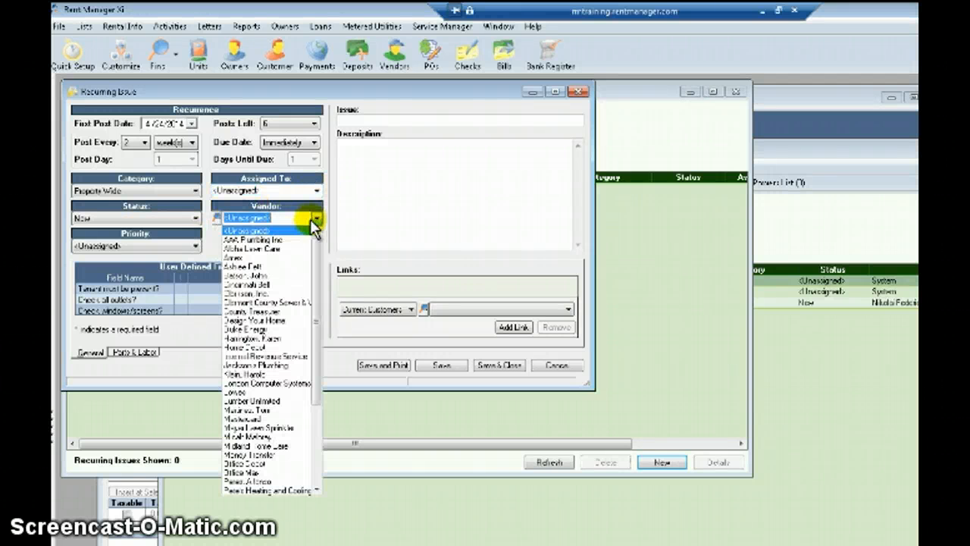
click(255, 239)
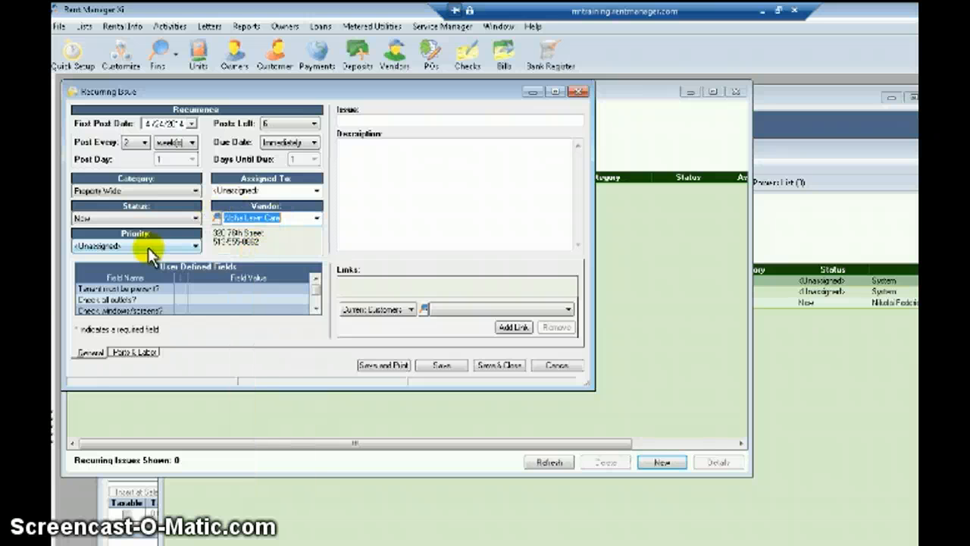
click(148, 246)
click(89, 270)
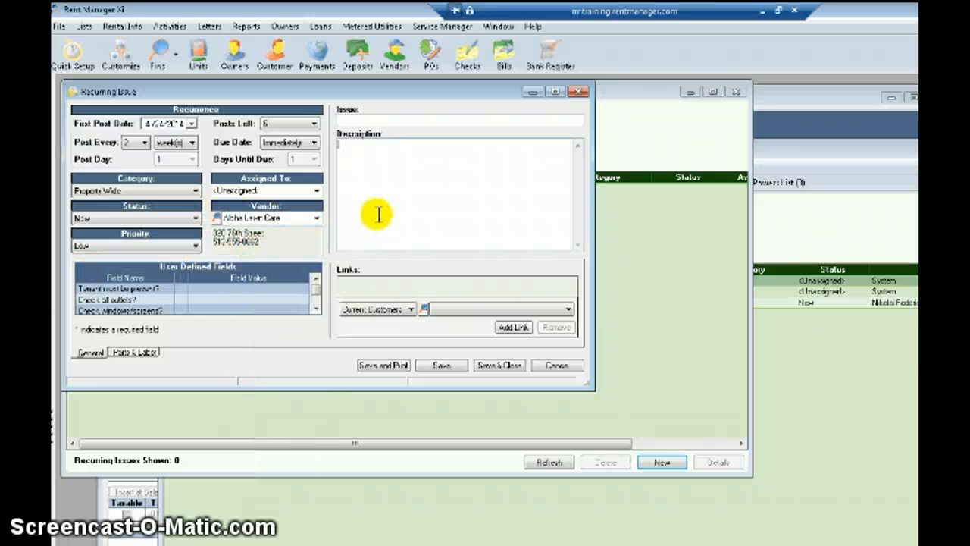
Title the issue 'Biweekly Lawn Mowing', add a Buckeye Hall property link, and show Parts & Labor.
click(365, 124)
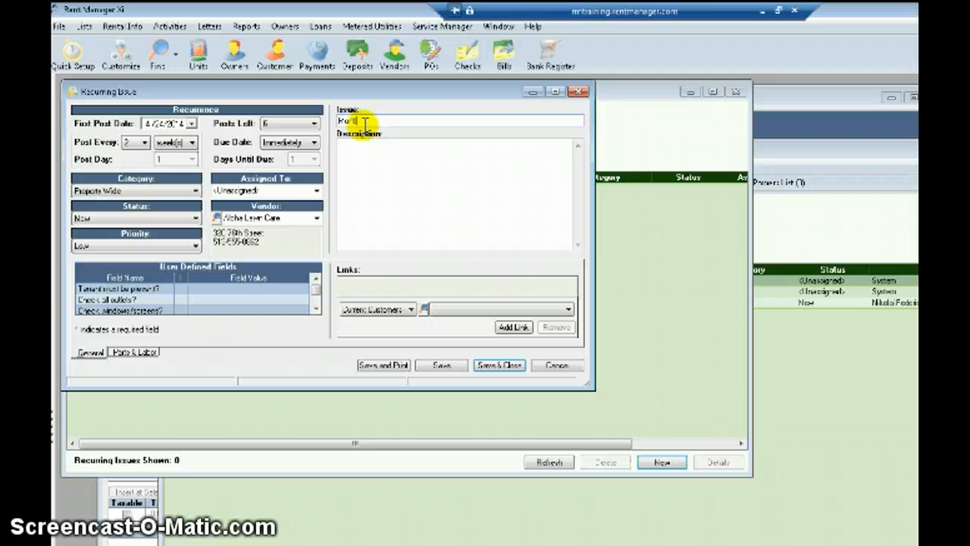
text(Bi-weekly Lawn Mowing)
click(383, 310)
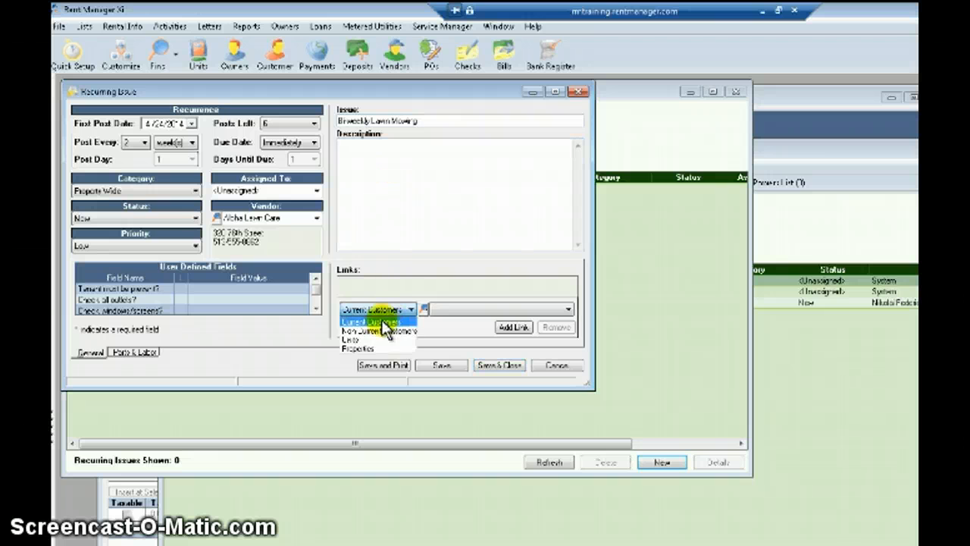
click(358, 348)
click(454, 310)
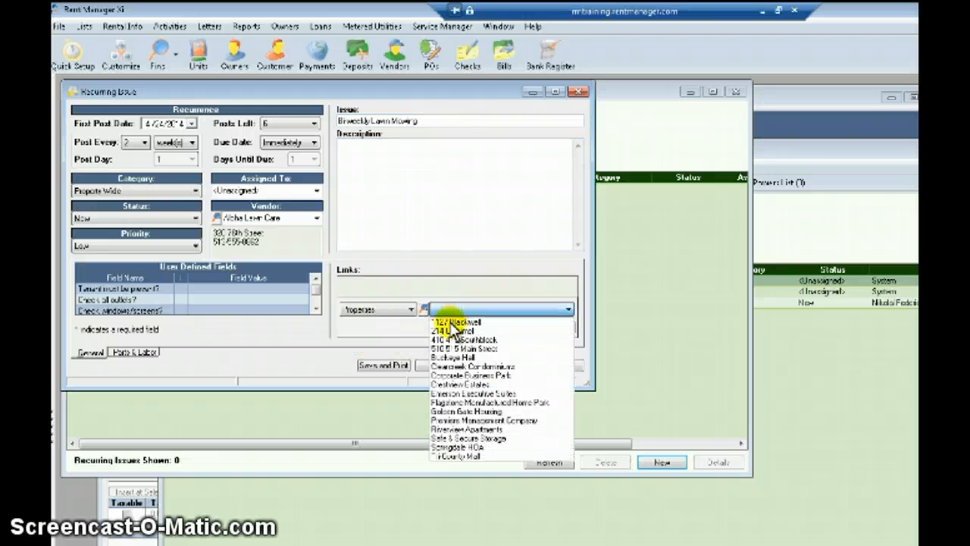
click(451, 357)
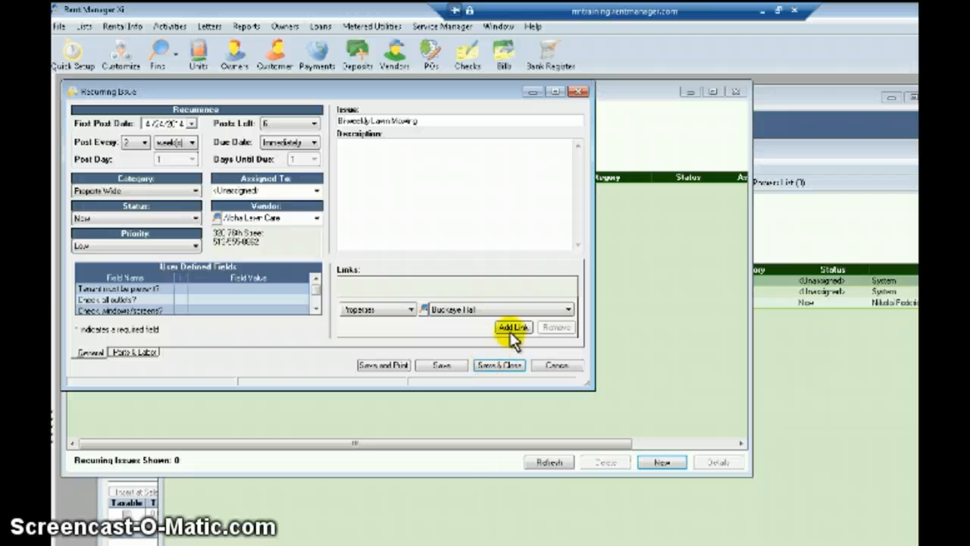
click(511, 328)
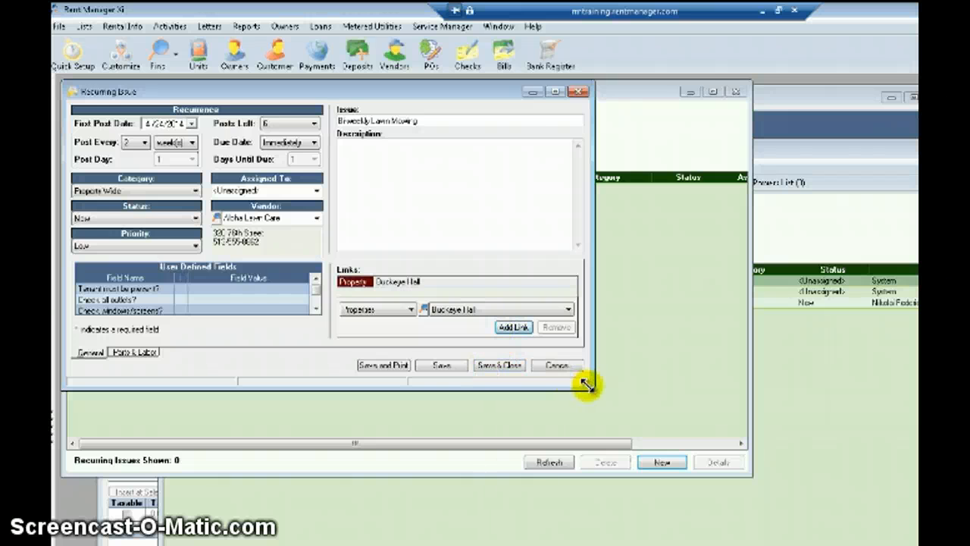
drag(587, 384, 661, 418)
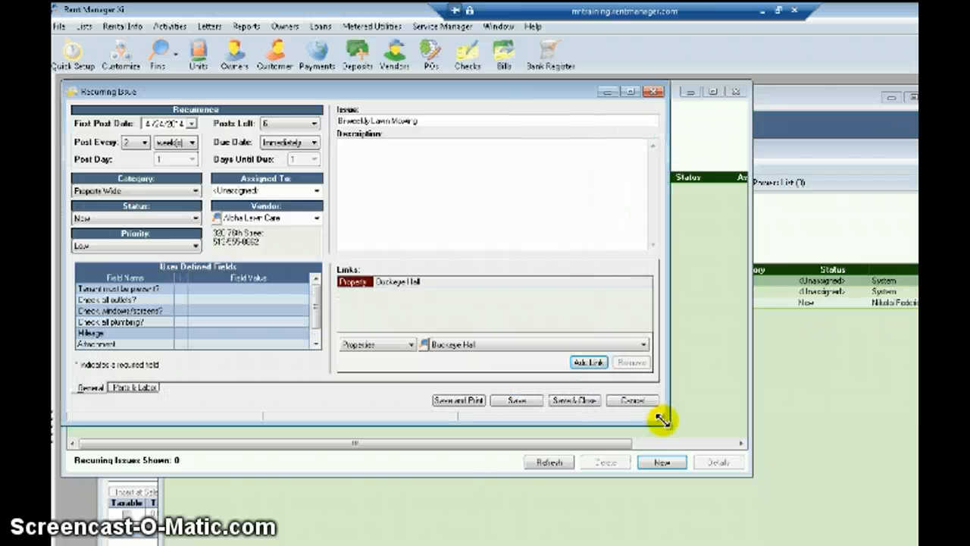
click(135, 388)
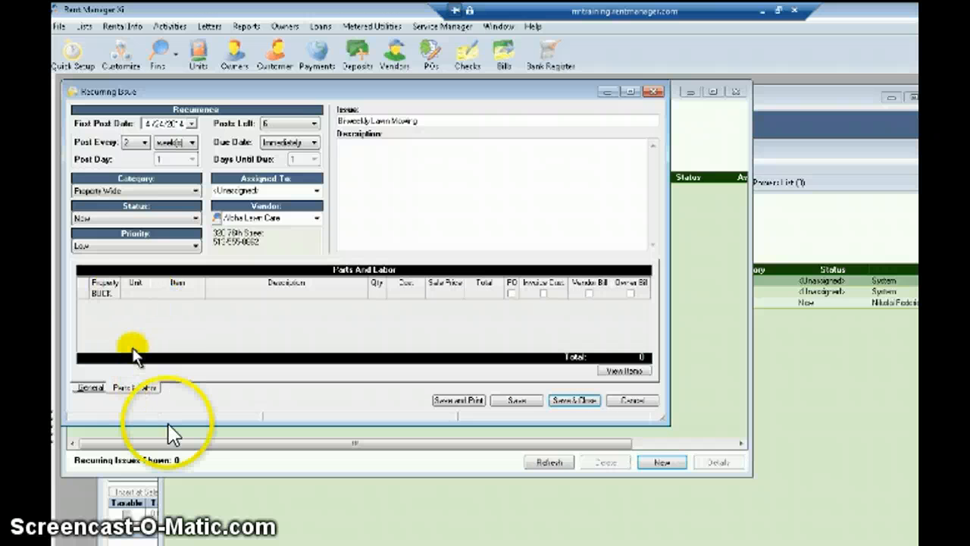